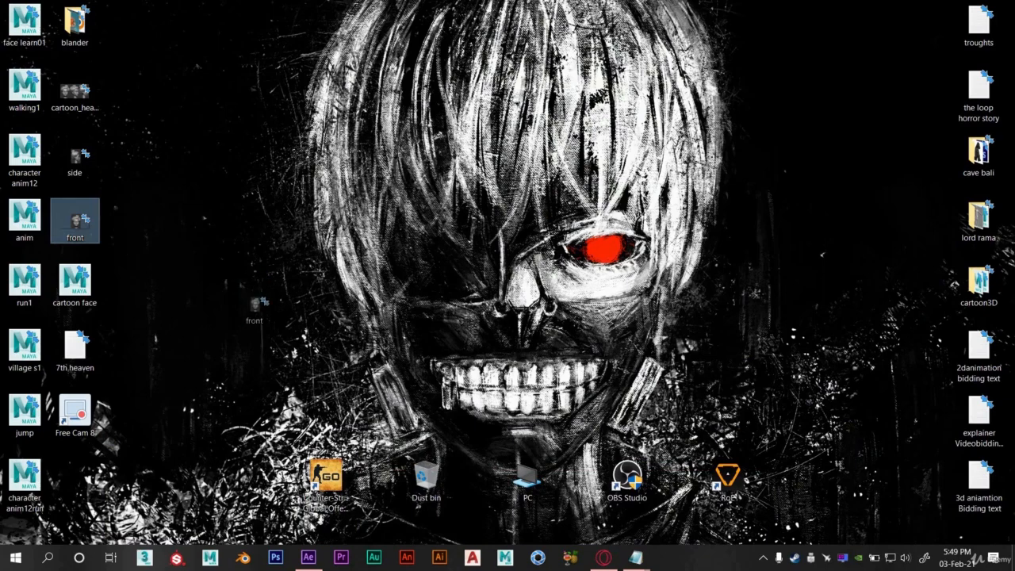
Step: Switch to After Effects and import the front image file from the desktop into the project
left_click(307, 557)
left_click_drag(155, 271, 111, 255)
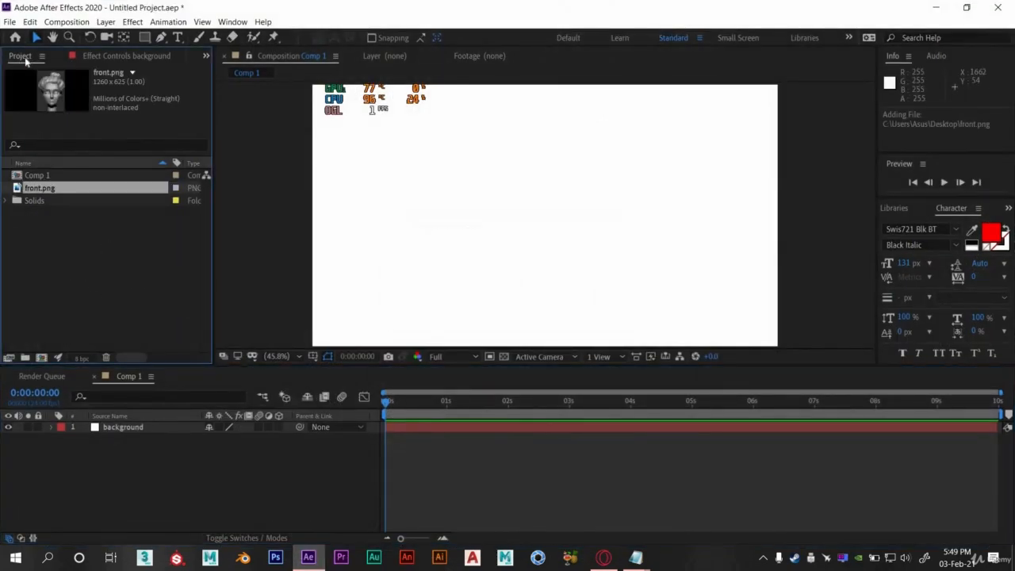
left_click(77, 60)
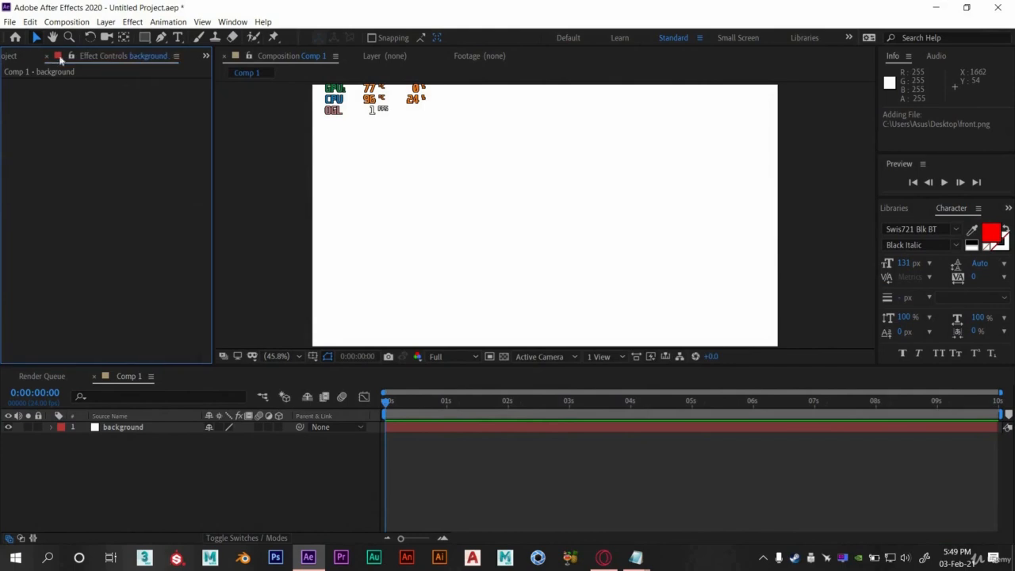
left_click(9, 57)
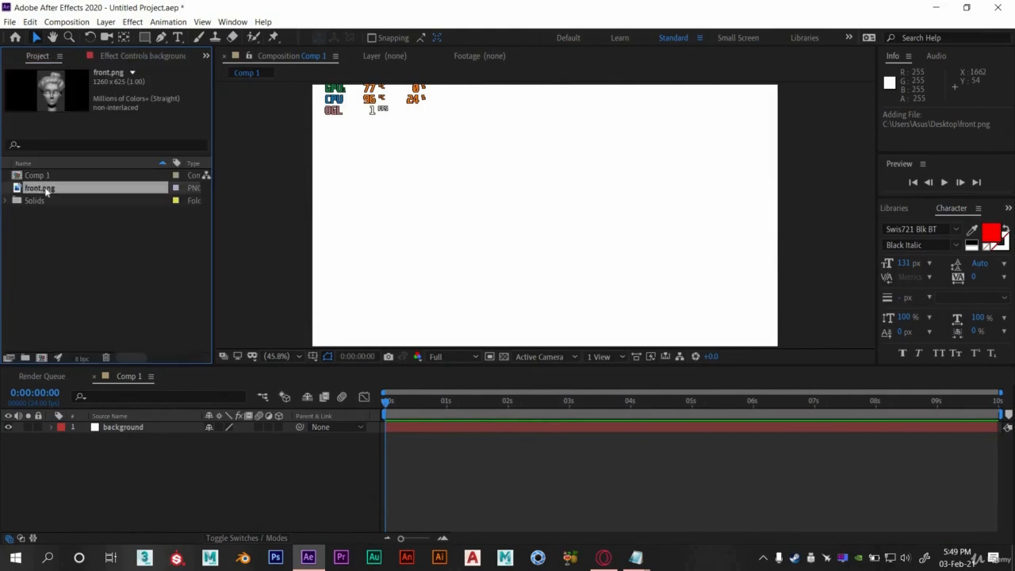
Step: Add front.png to Comp 1 above the background layer and move it to about 912, 503
left_click_drag(63, 245, 65, 249)
left_click_drag(112, 414, 114, 447)
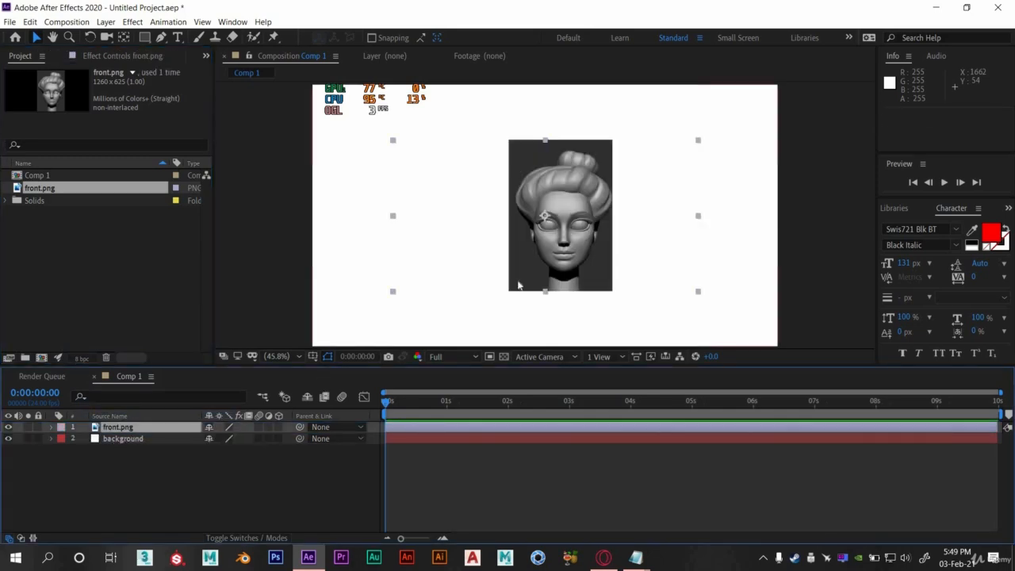
left_click_drag(577, 241, 589, 188)
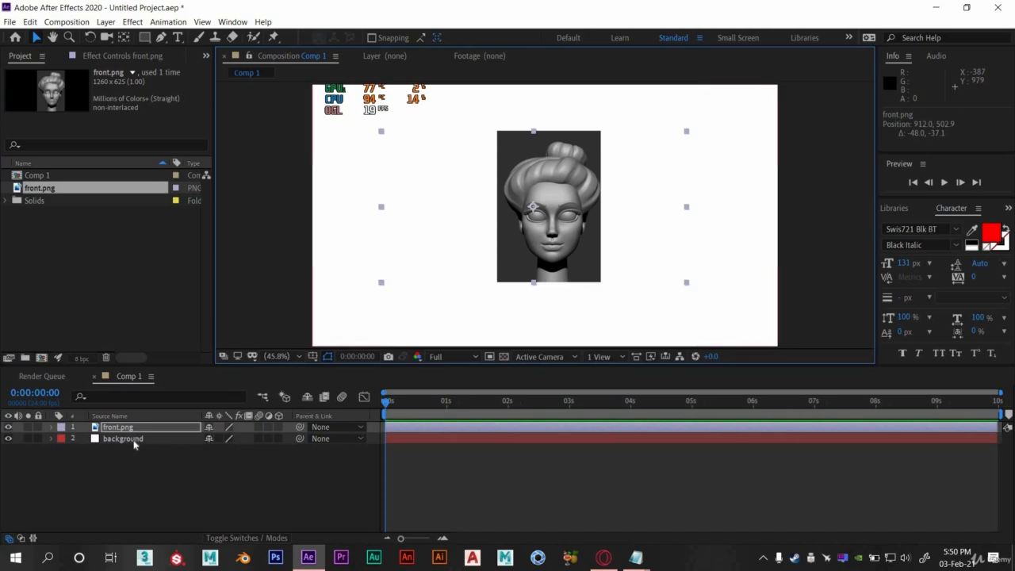
Step: Rename the front.png layer to "image"
left_click(127, 439)
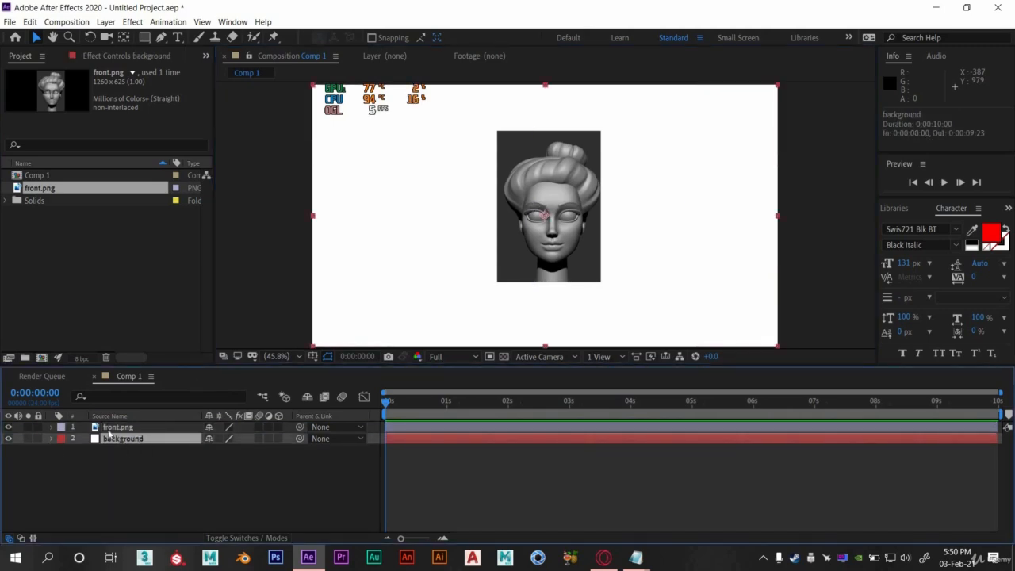
left_click(117, 429)
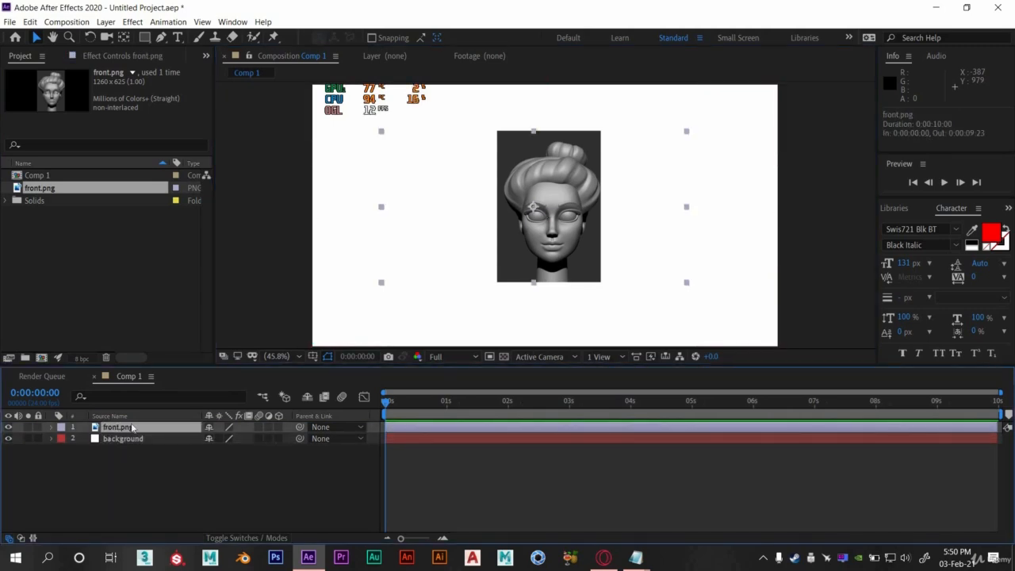
right_click(132, 428)
left_click(151, 425)
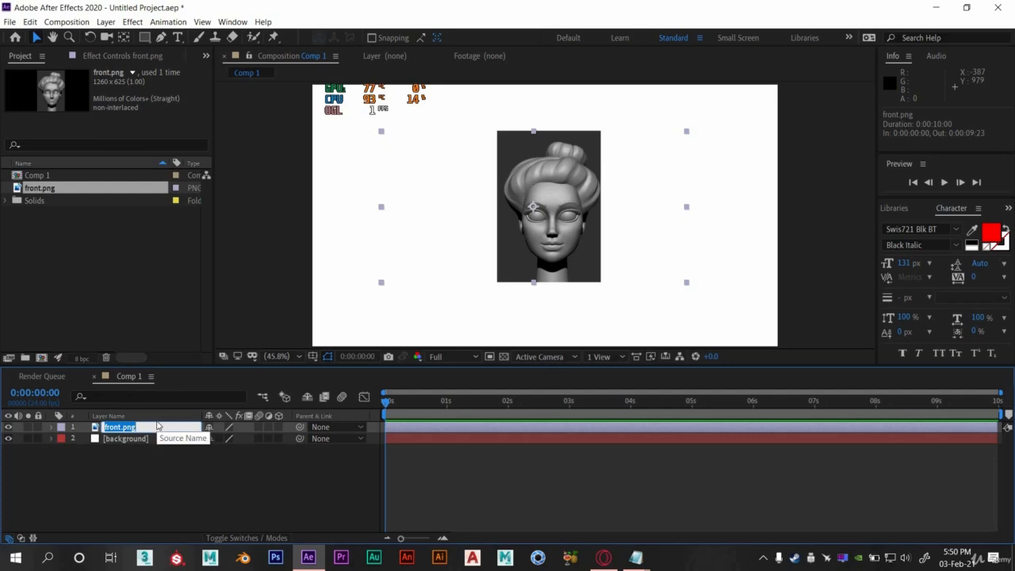
type("image")
key("Return")
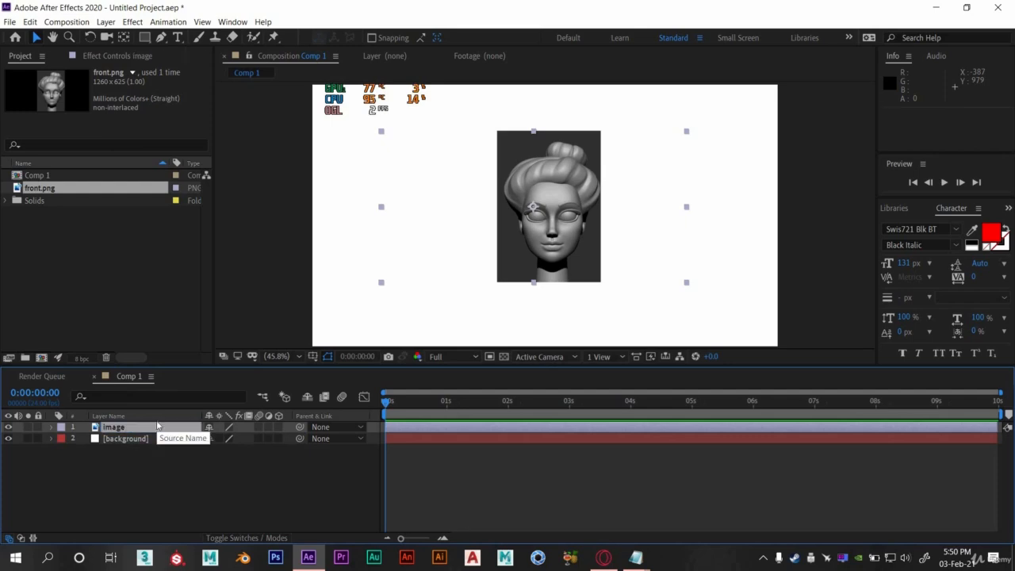
Step: Expand the image layer's Transform properties and move the picture to about 849, 520 in the composition
mouse_move(538, 267)
left_mouse_down()
mouse_move(558, 257)
mouse_move(524, 278)
left_mouse_up()
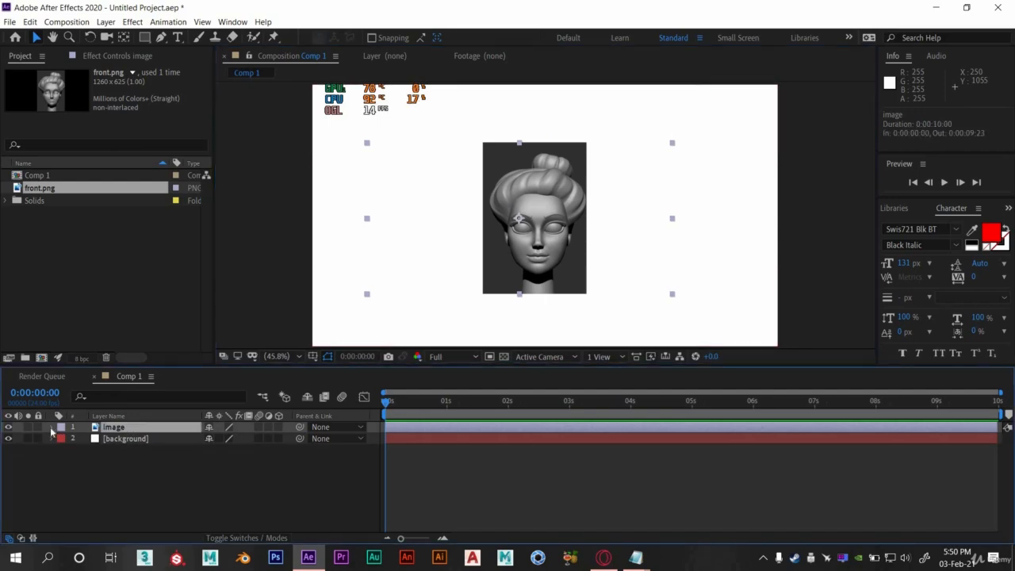
left_click(51, 428)
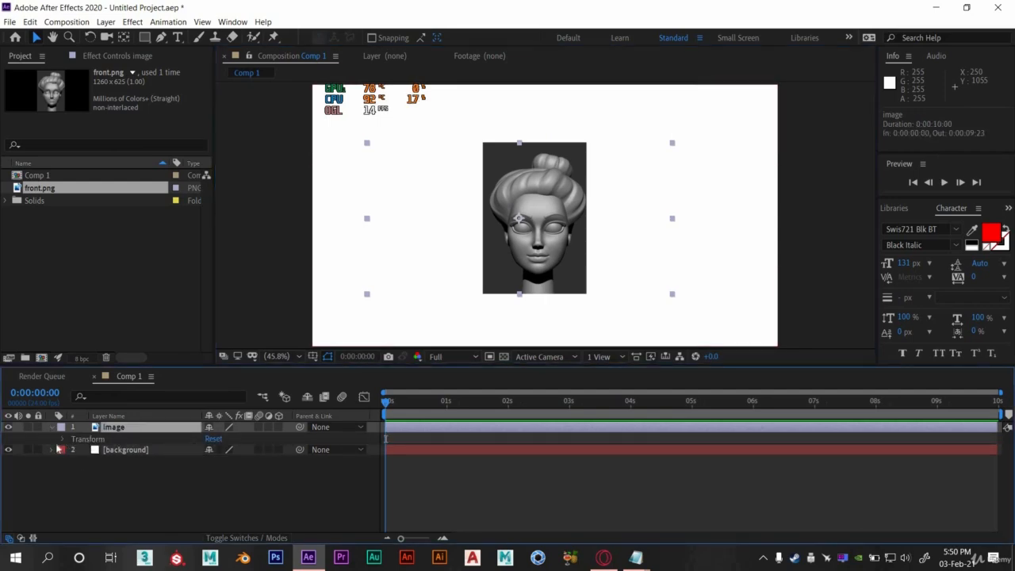
left_click(64, 440)
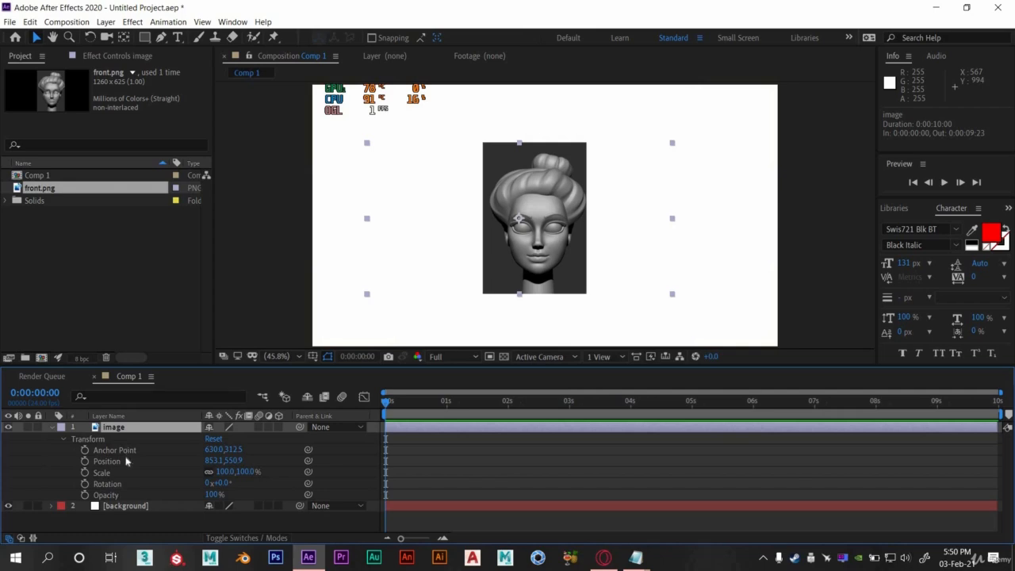
mouse_move(520, 264)
left_mouse_down()
mouse_move(609, 273)
mouse_move(561, 265)
mouse_move(532, 240)
mouse_move(480, 245)
mouse_move(555, 199)
mouse_move(514, 279)
mouse_move(526, 277)
left_mouse_up()
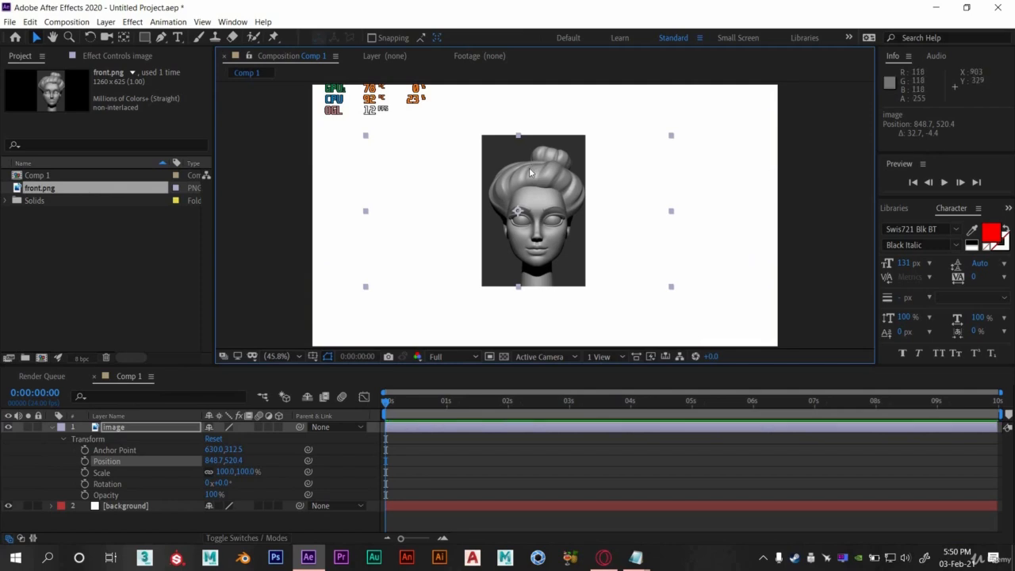
Step: Move the image layer's anchor point between the eyes, at about 702, 328, with the Pan Behind tool, then return to the Selection tool
left_click(109, 451)
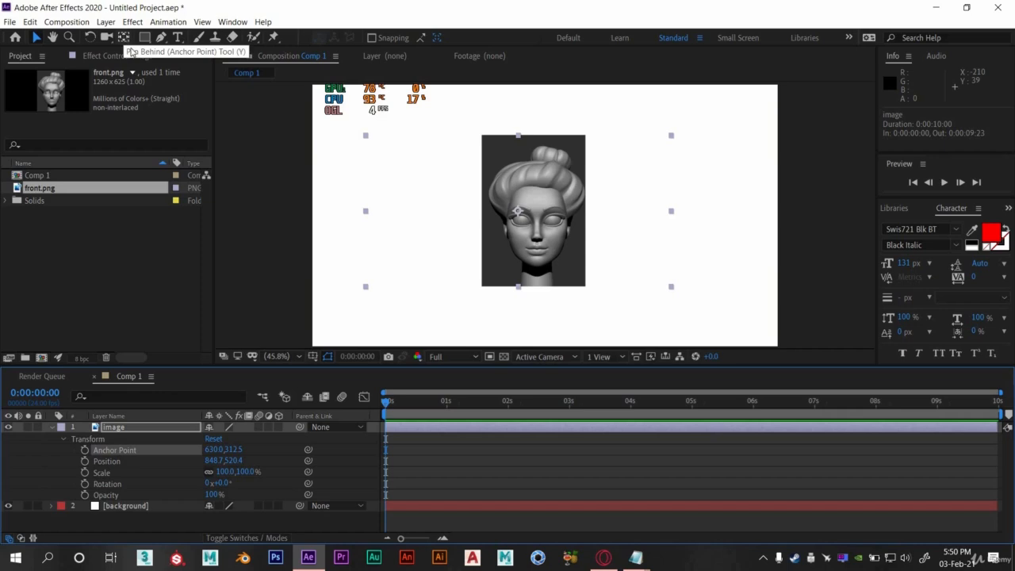
left_click(124, 39)
left_click_drag(518, 212, 546, 251)
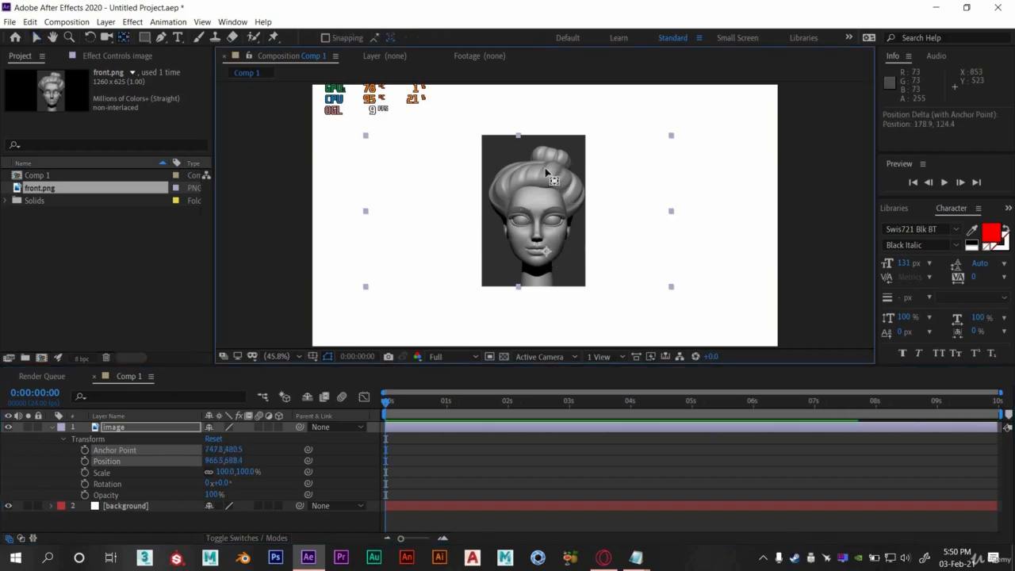
left_click_drag(545, 168, 536, 214)
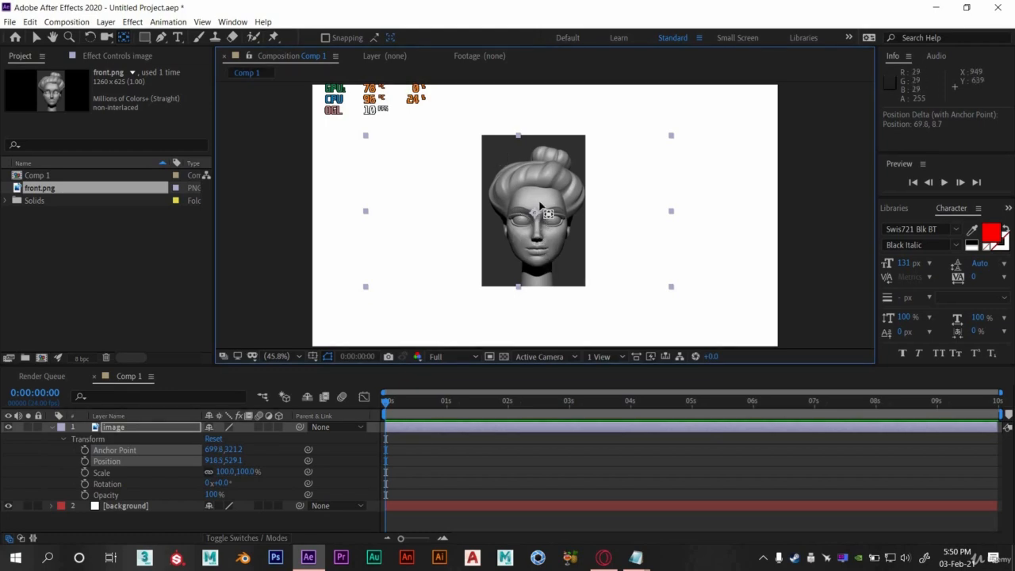
left_click_drag(536, 216, 537, 218)
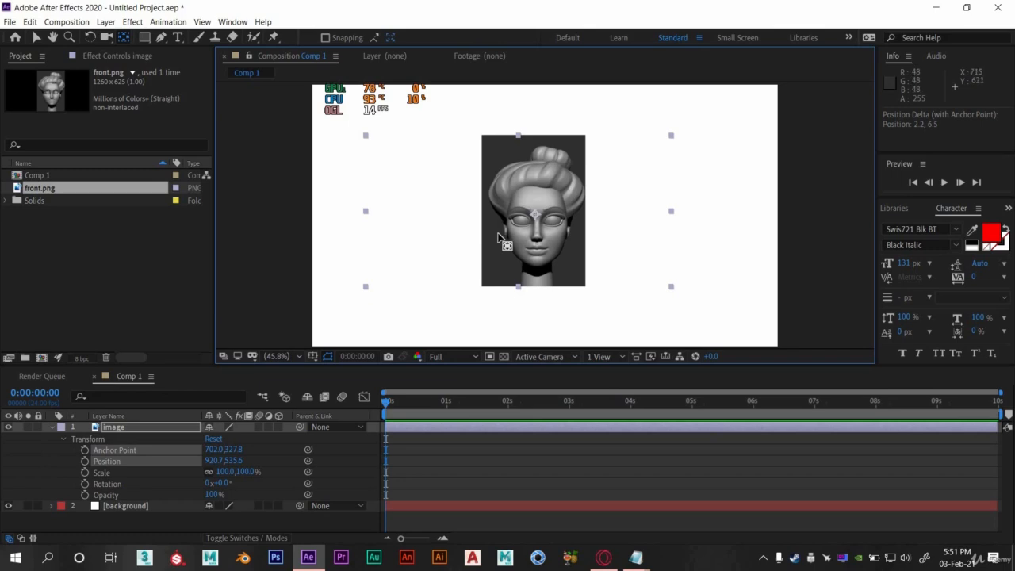
left_click(36, 38)
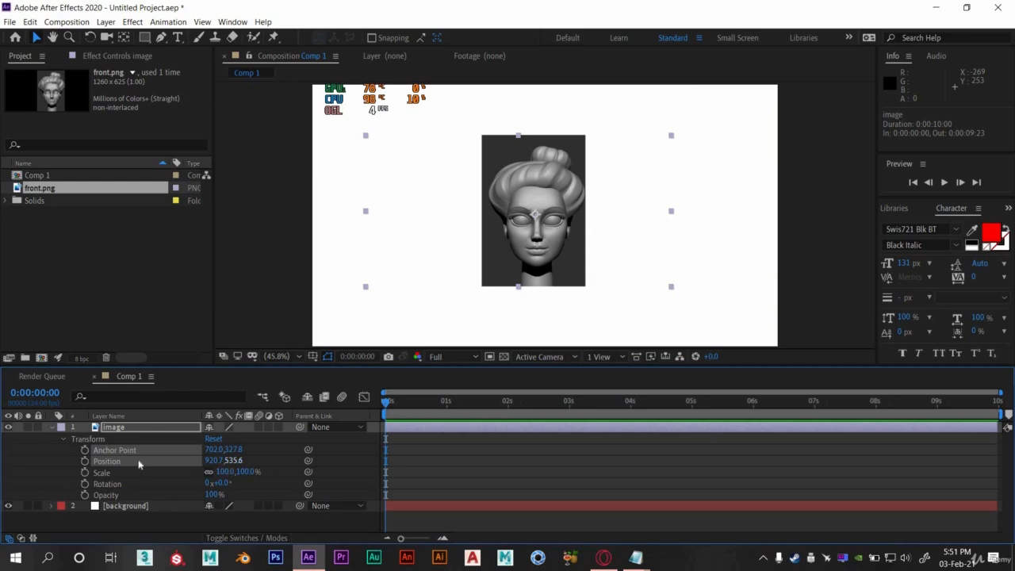
Step: Move the image to the composition's left edge, at about 238, 581.5, and set its first Position keyframe at 0 seconds
left_click_drag(601, 276, 578, 232)
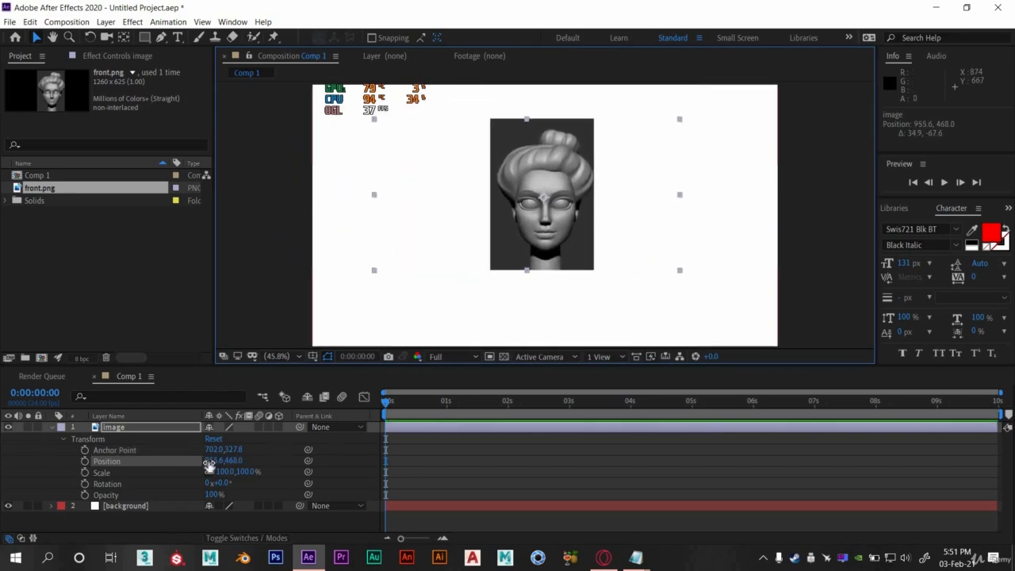
left_click_drag(662, 245, 363, 268)
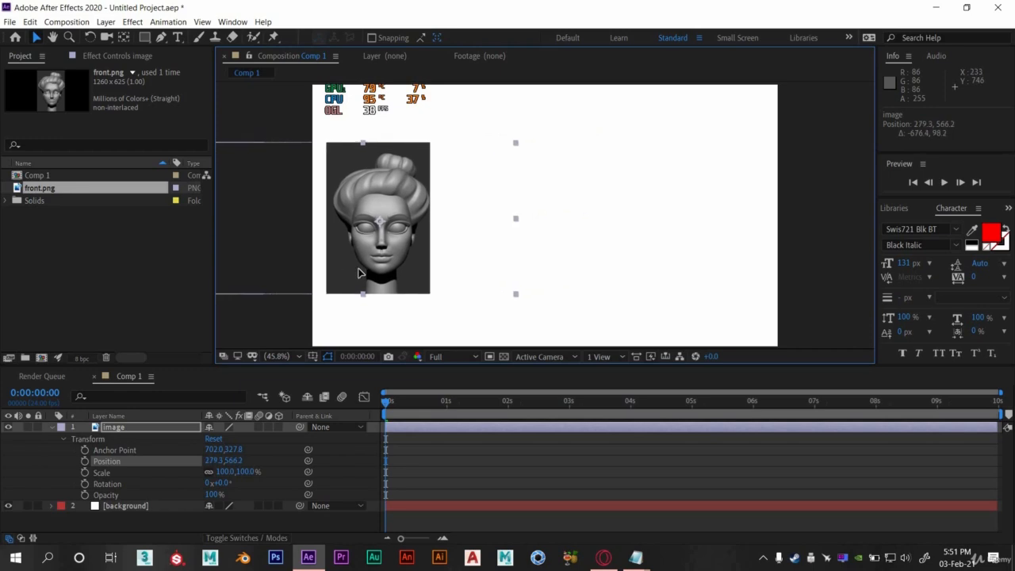
left_click_drag(420, 405, 369, 405)
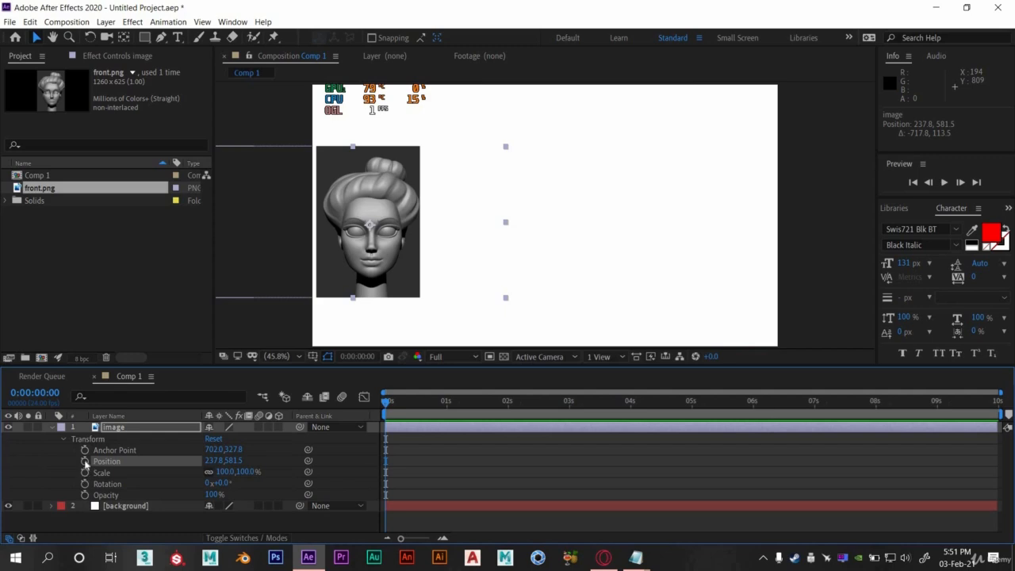
left_click(85, 462)
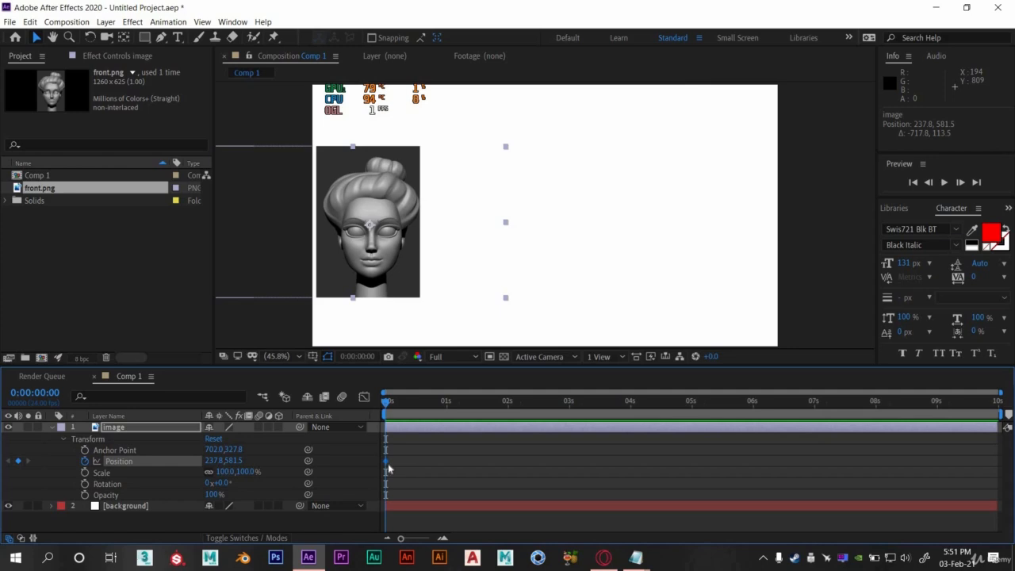
Step: Create a second Position keyframe at 0:00:01:00 by moving the image straight across to the right side, at about 1686.5, 581.5
left_click(388, 402)
left_click_drag(435, 406, 447, 404)
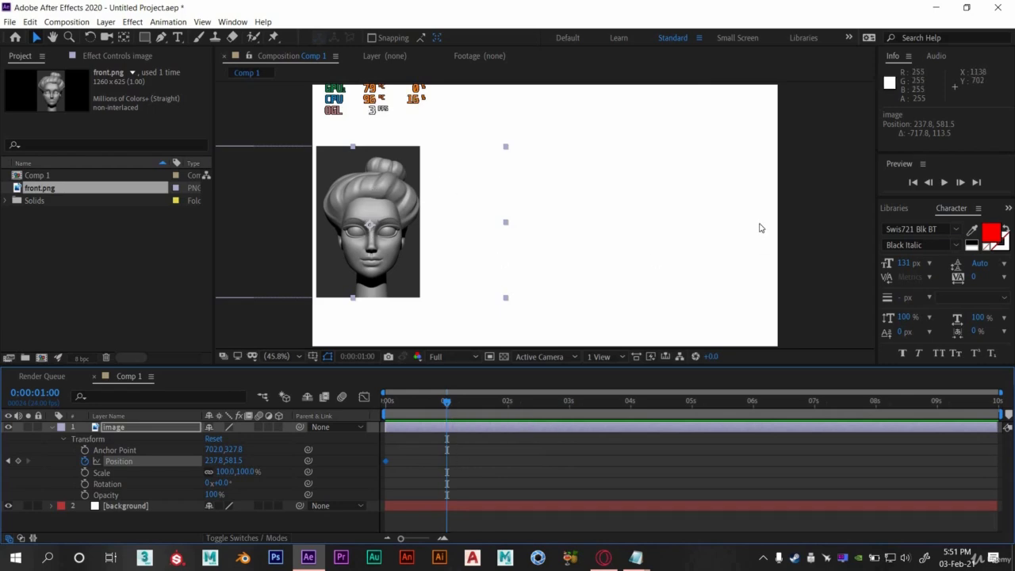
left_click_drag(359, 251, 711, 271)
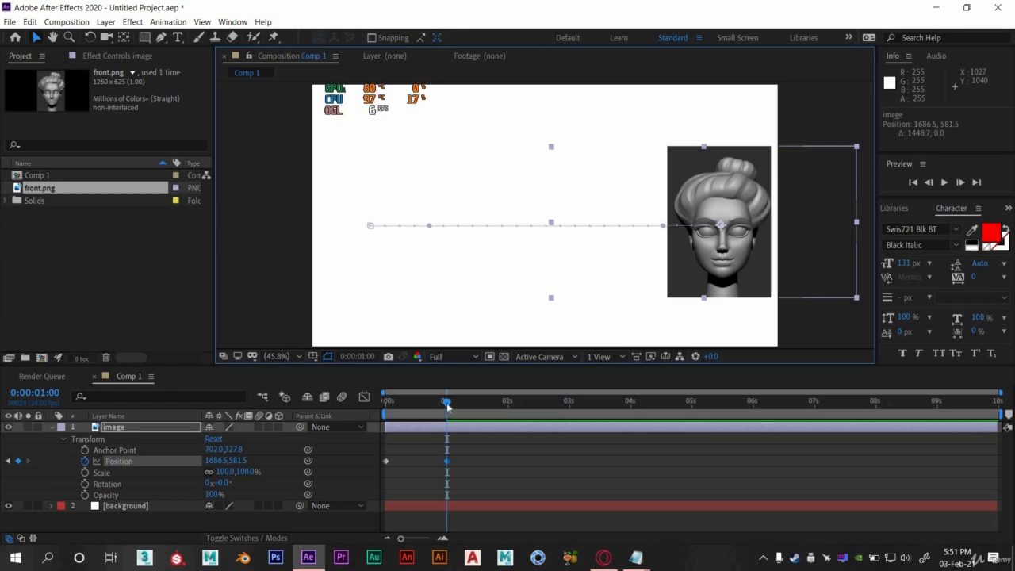
Step: Play the composition repeatedly from the first frame to check the image's left-to-right movement
left_click_drag(447, 402, 388, 422)
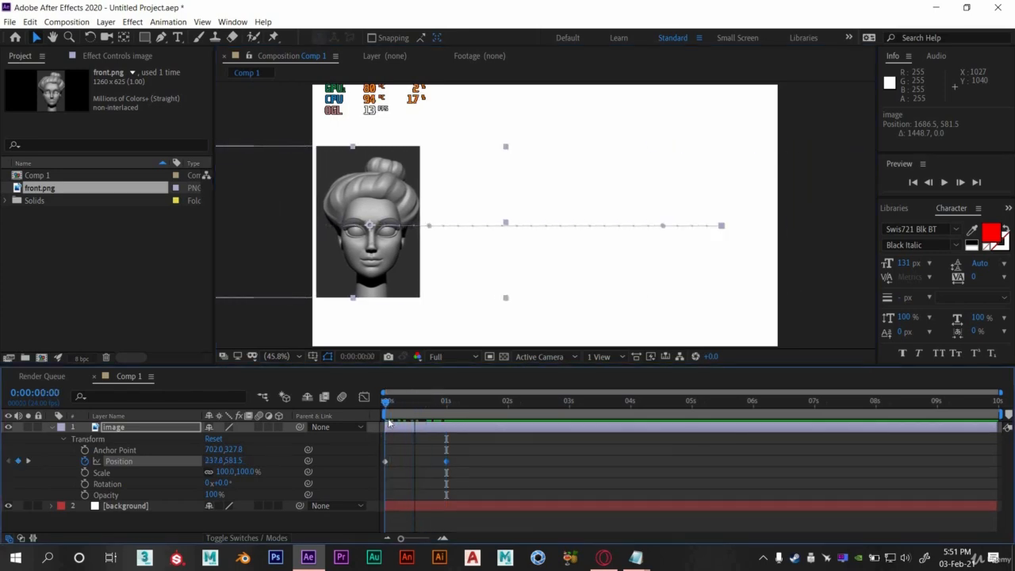
key("space")
key("space")
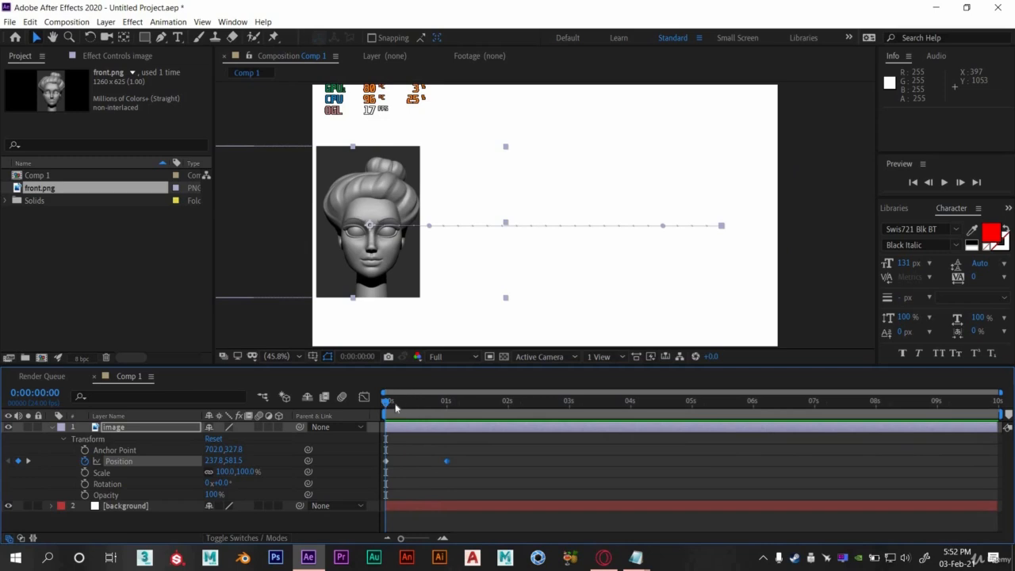
key("space")
key("space")
key("space")
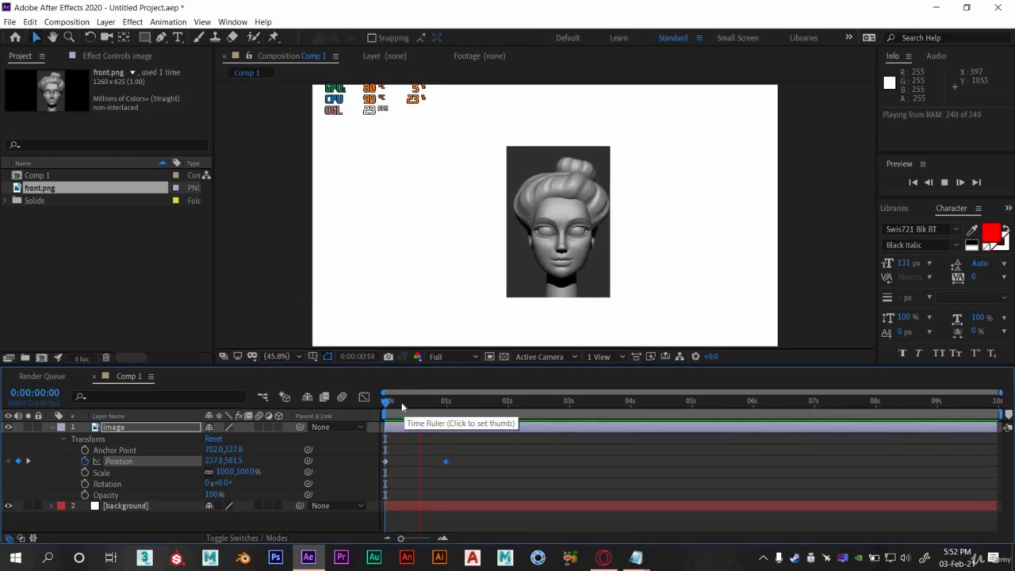
left_click(943, 182)
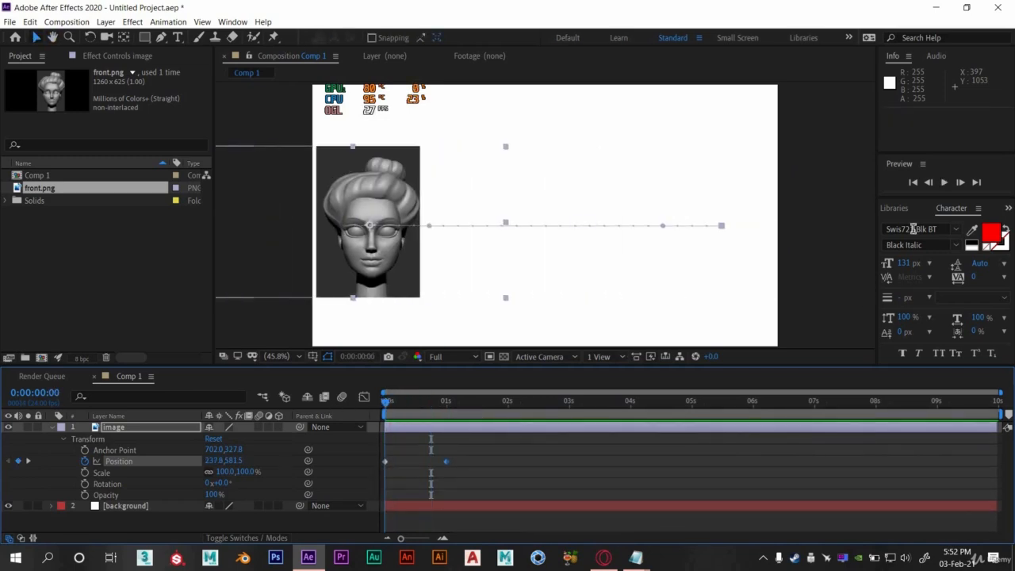
left_click(944, 183)
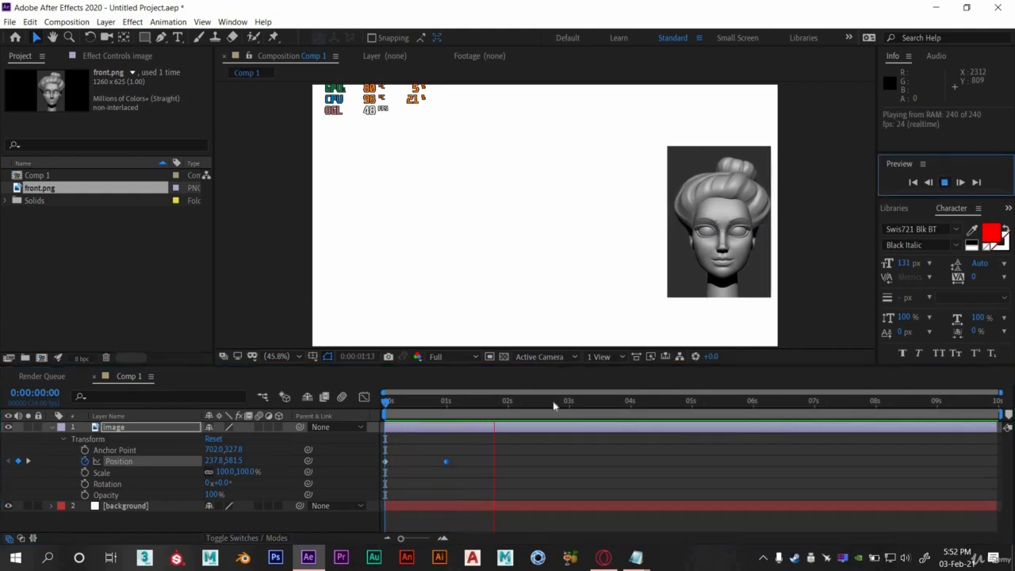
key("space")
key("space")
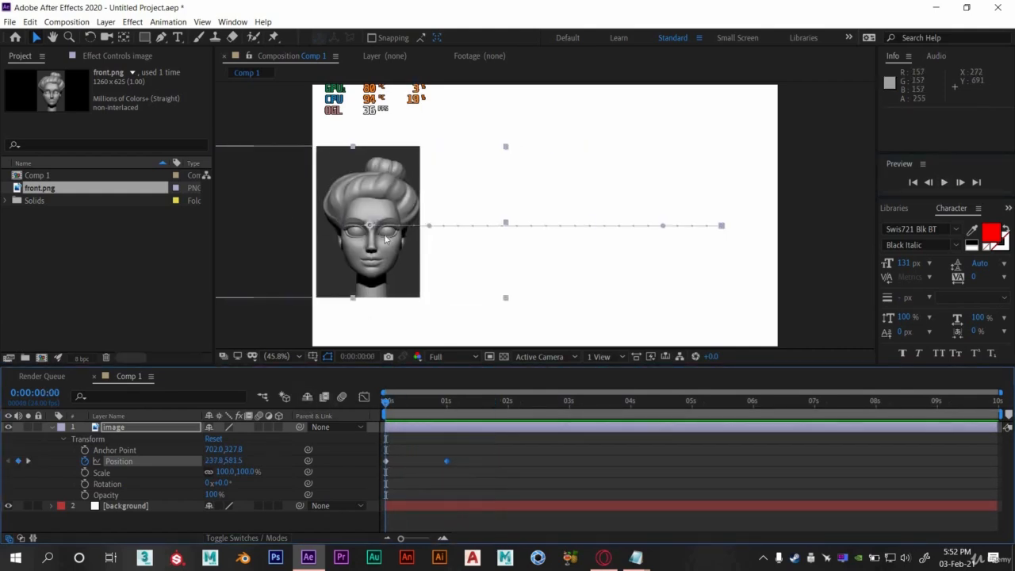
key("space")
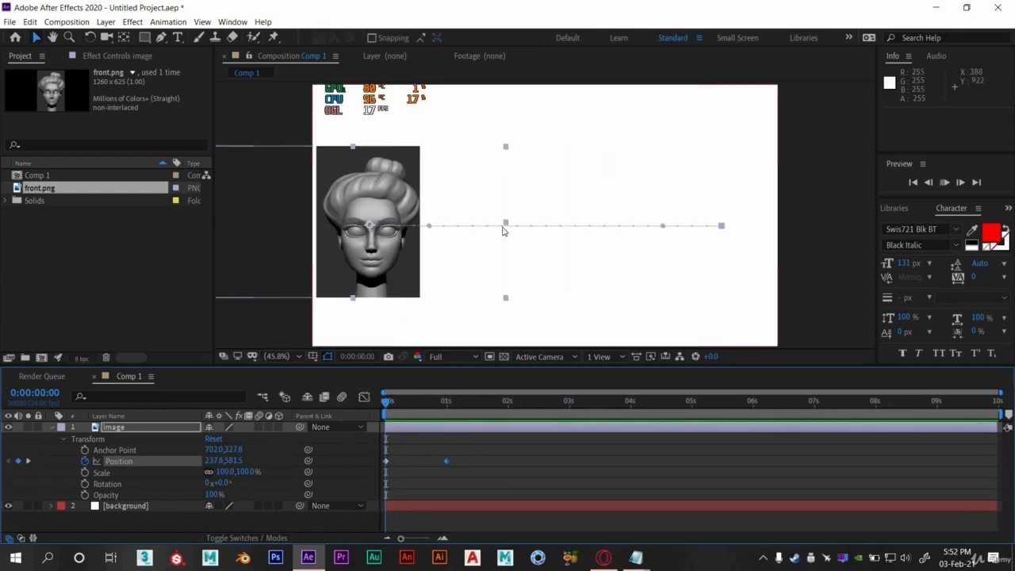
key("space")
key("space")
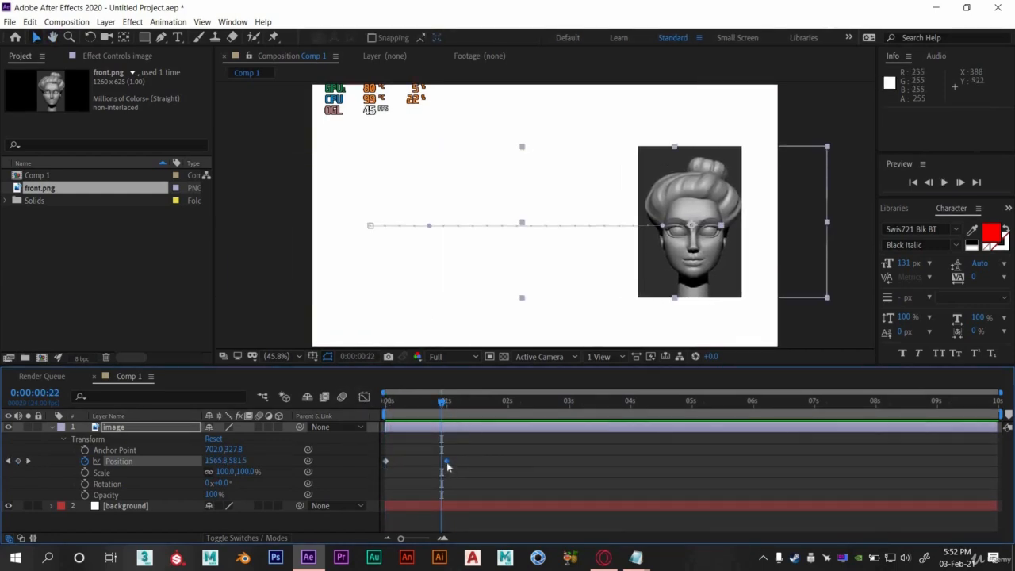
Step: Move the second Position keyframe to 0:00:02:01 and preview the animation from the first frame
left_click_drag(460, 455, 511, 466)
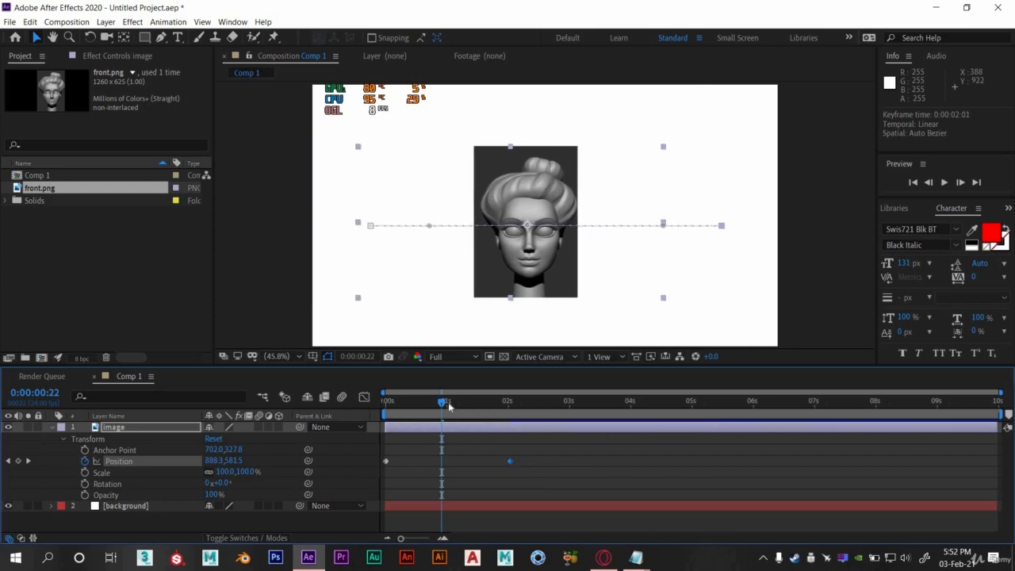
key("Home")
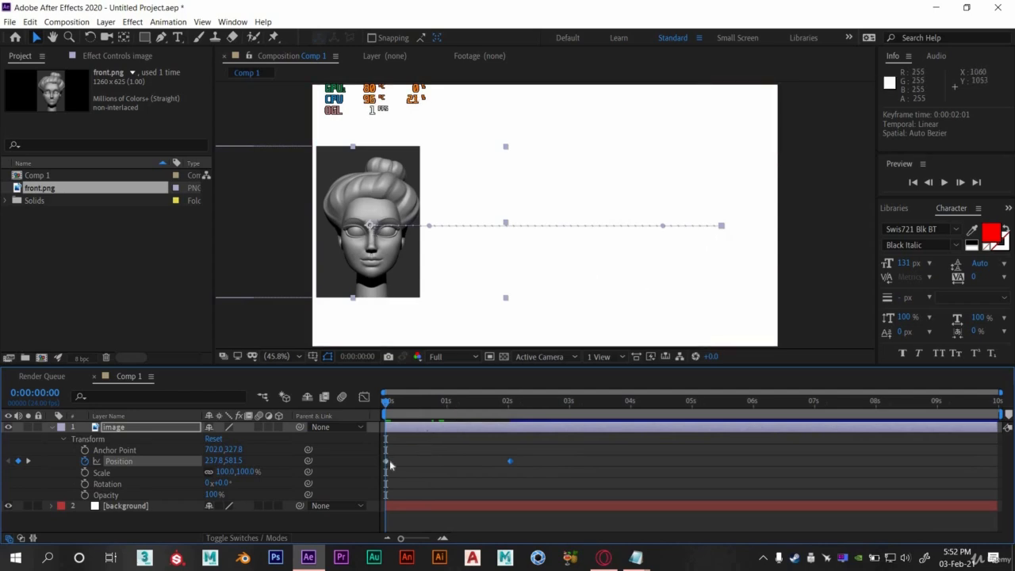
key("space")
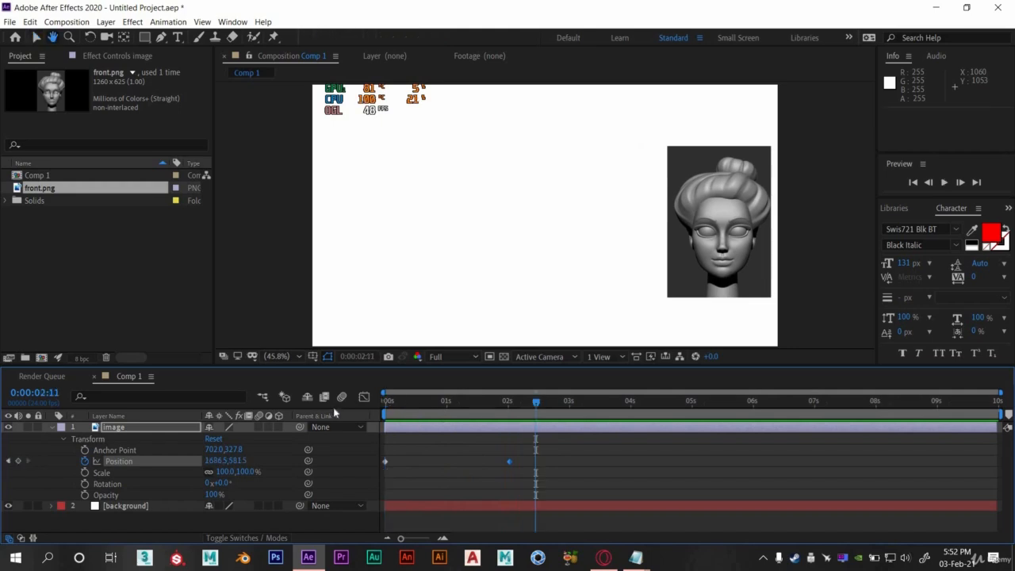
Step: Play the composition from the first frame to review the image's two-second Position animation
key("space")
key("space")
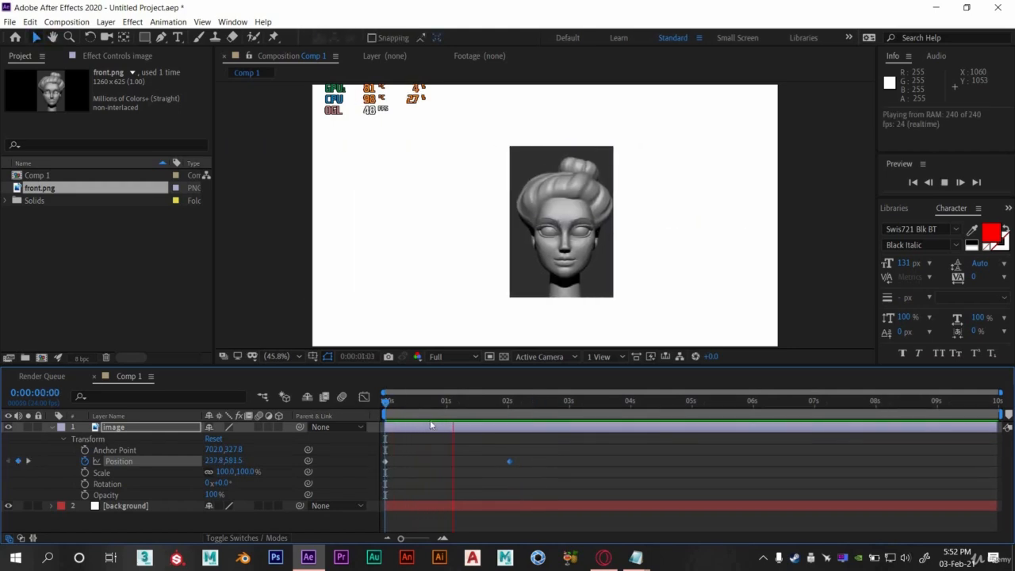
key("space")
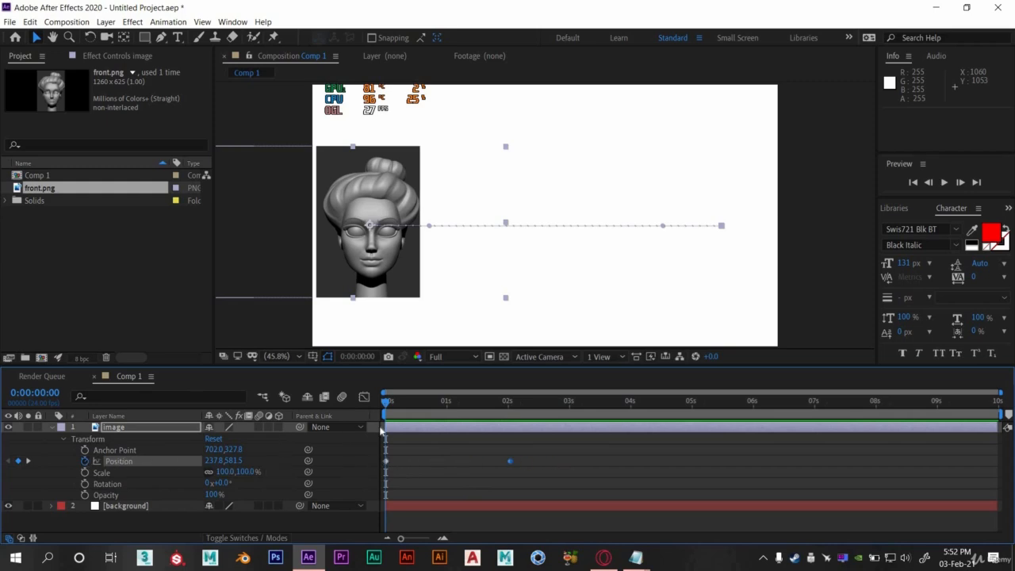
Step: Remove the image's Position keyframes and play the composition to check the result
left_click(85, 461)
key("space")
key("space")
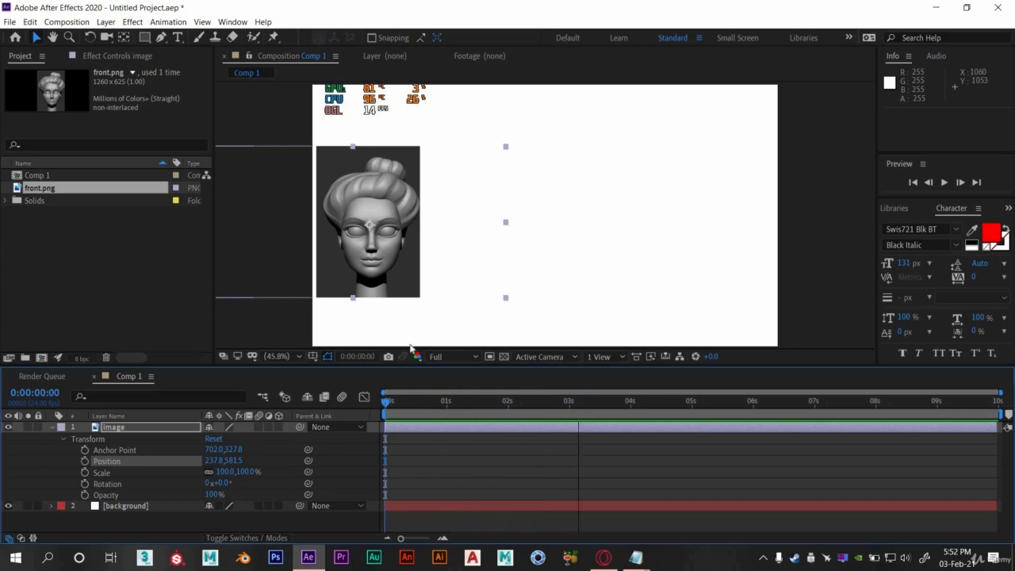
key("space")
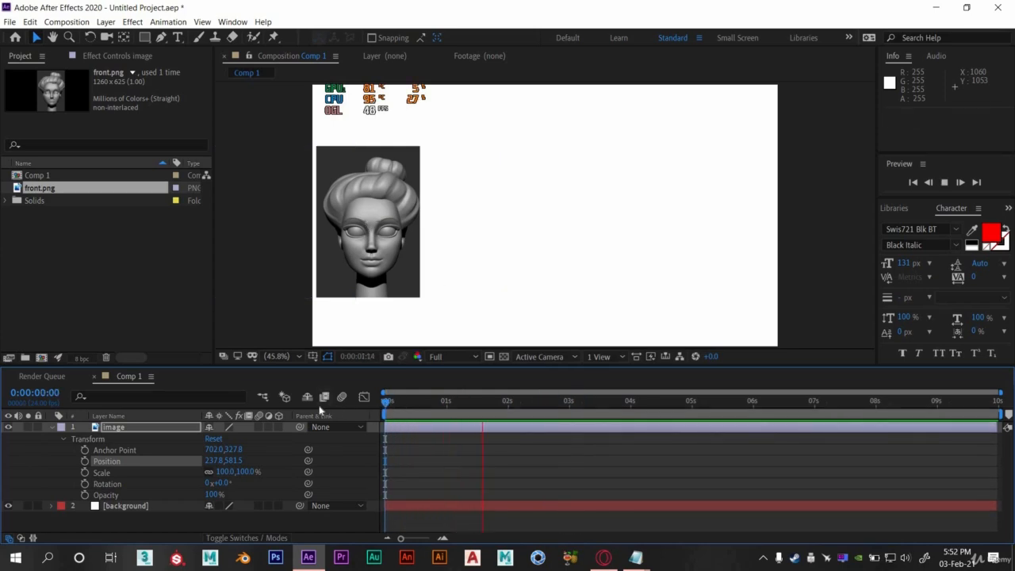
key("space")
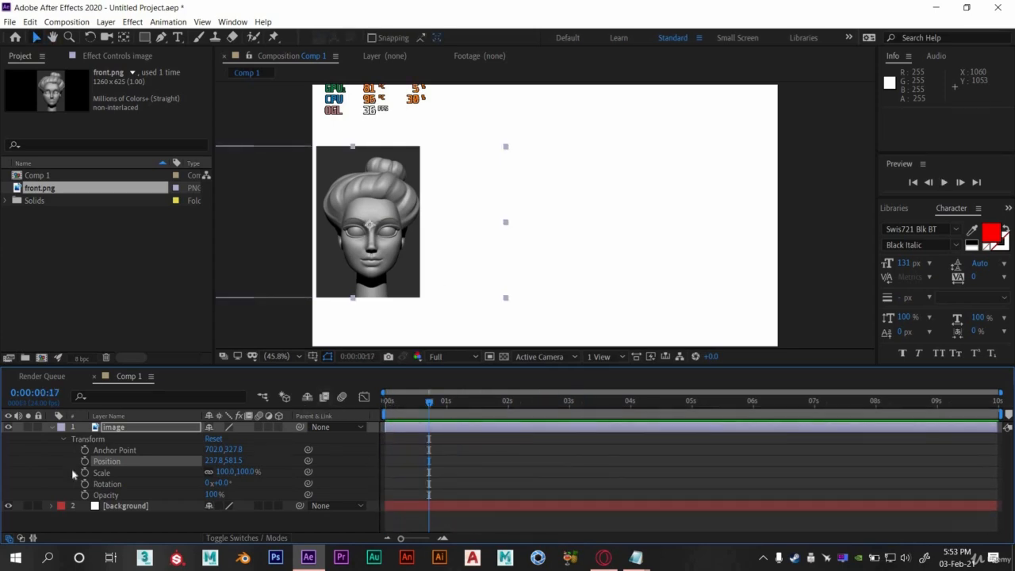
Step: Keyframe the image's Scale at 100% at 0 seconds and at 165% at 0:00:01:00
left_click(119, 476)
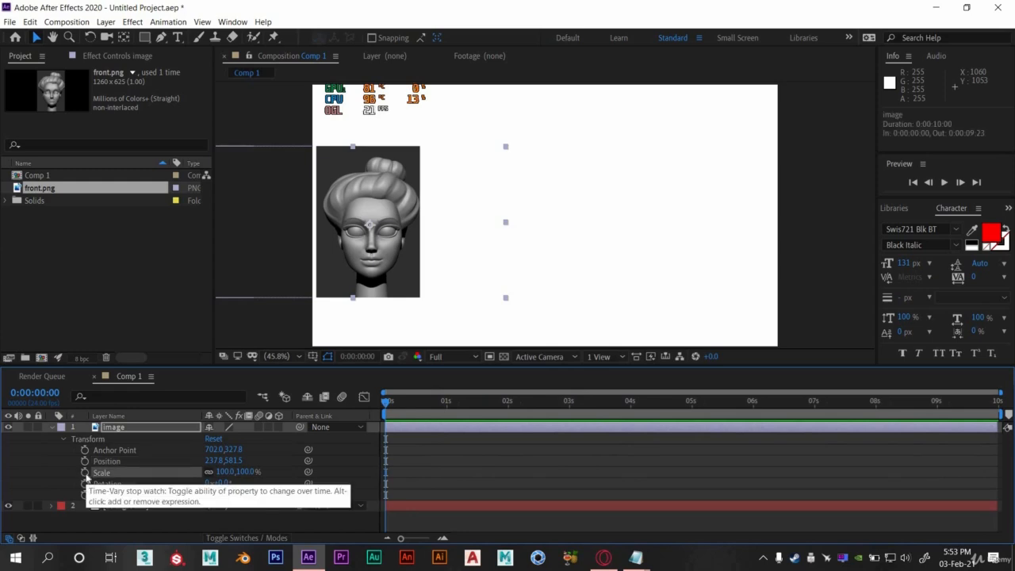
left_click(85, 472)
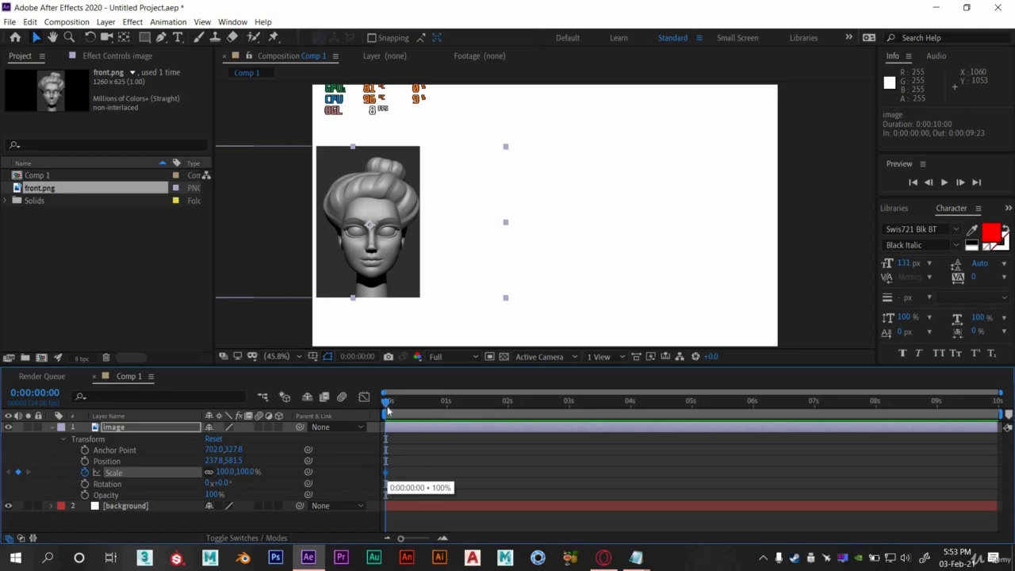
left_click_drag(410, 409, 449, 414)
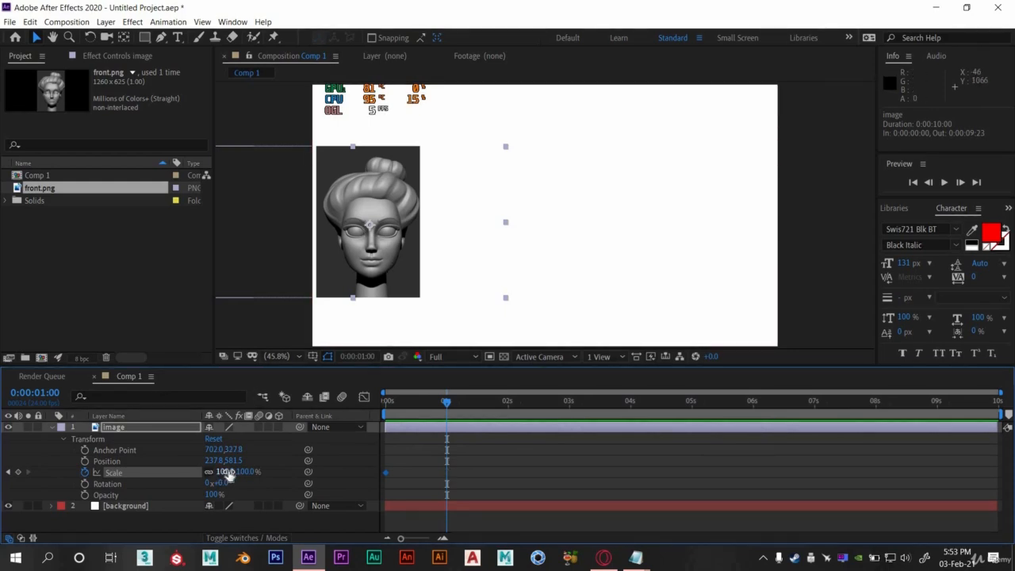
left_click_drag(229, 471, 271, 472)
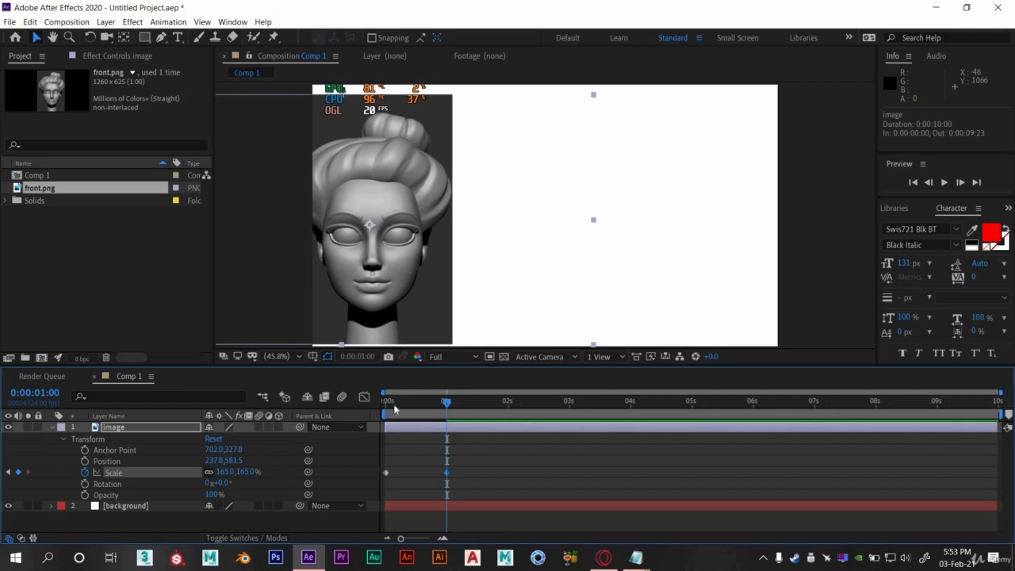
Step: Play the composition from the first frame repeatedly to check how the image grows
key("Home")
key("space")
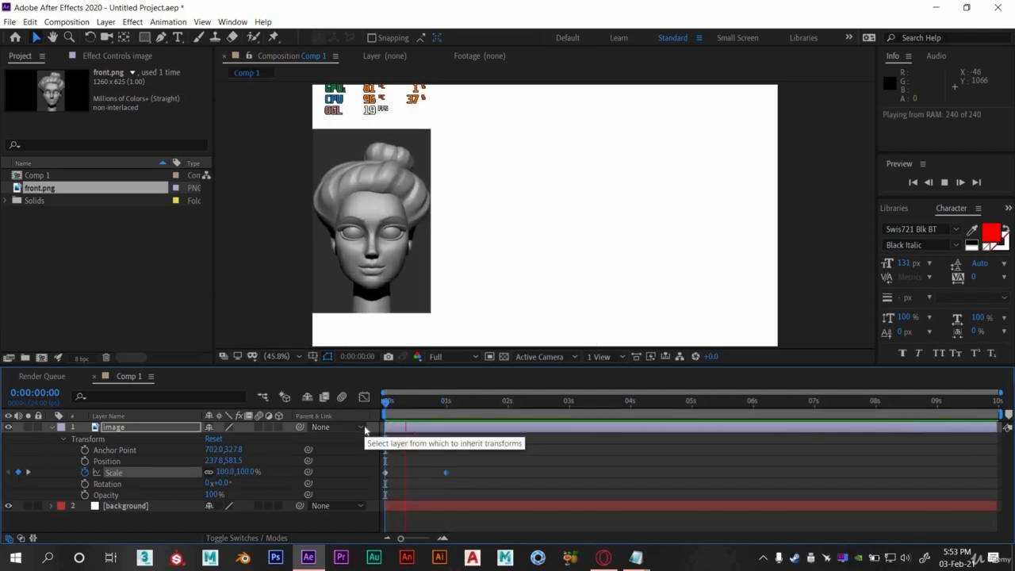
key("space")
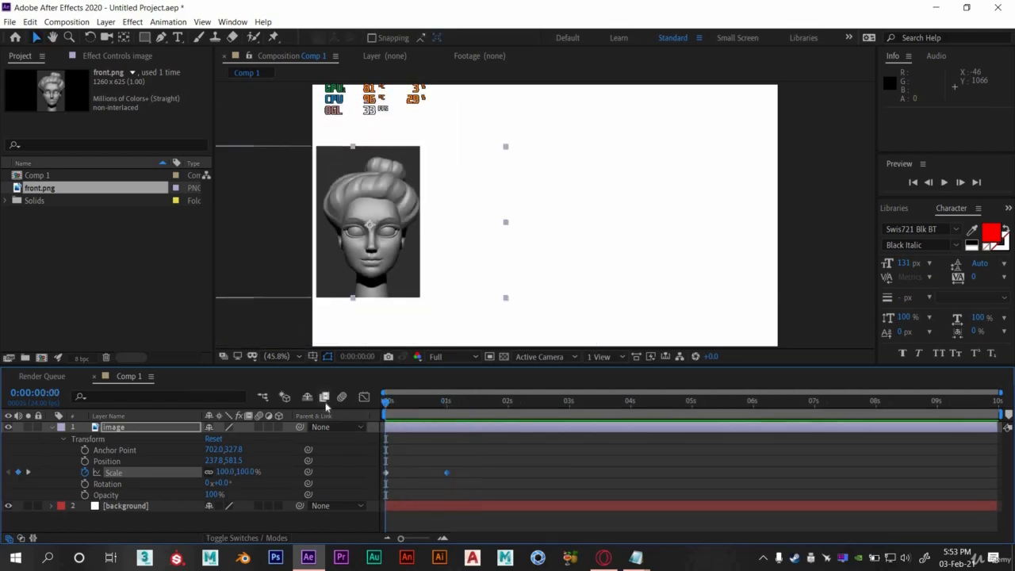
key("space")
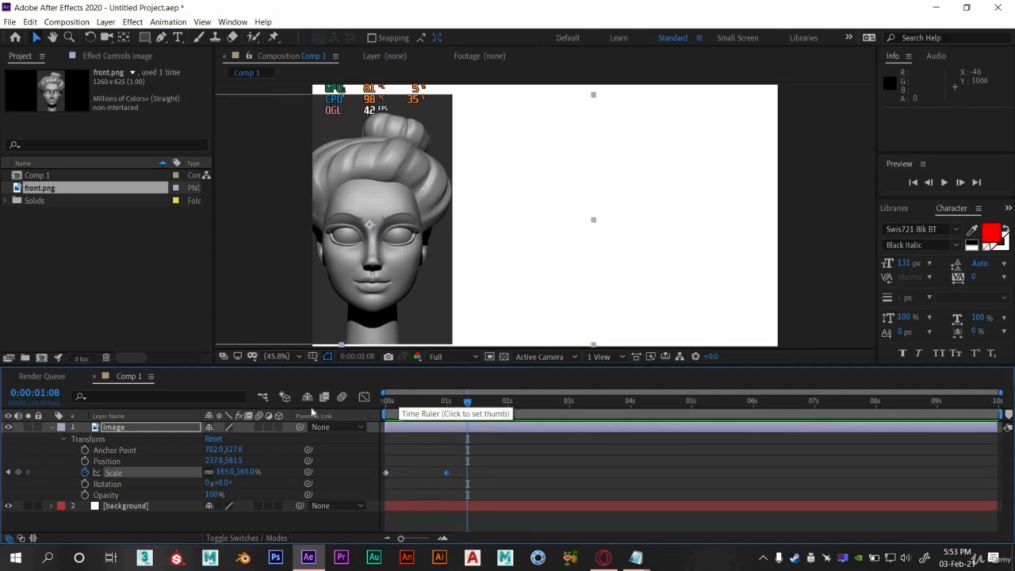
key("space")
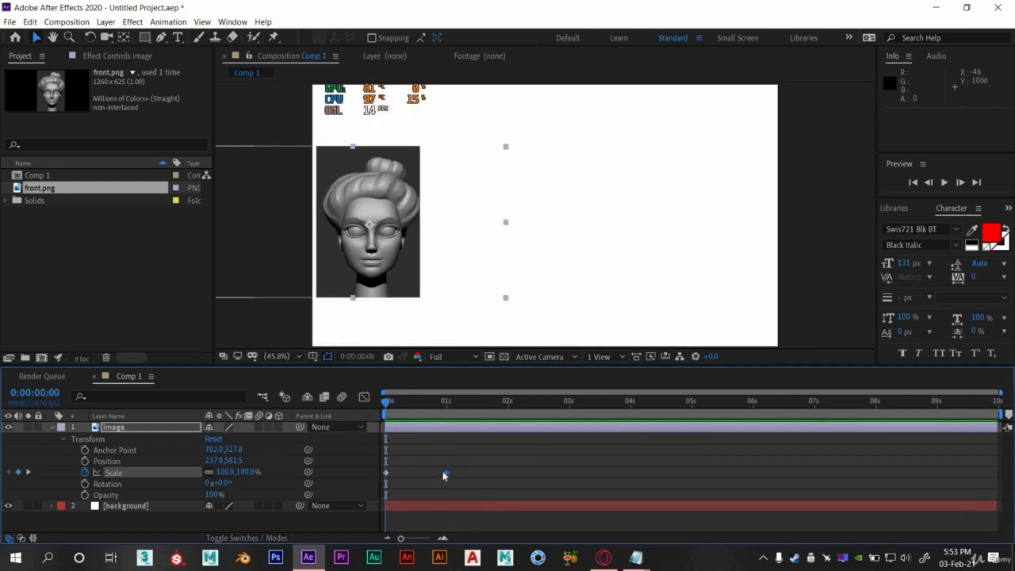
Step: Shift both Scale keyframes forward by about one second, placing the first at 0:00:01:01
mouse_move(461, 470)
left_mouse_down()
mouse_move(386, 473)
mouse_move(449, 476)
left_mouse_up()
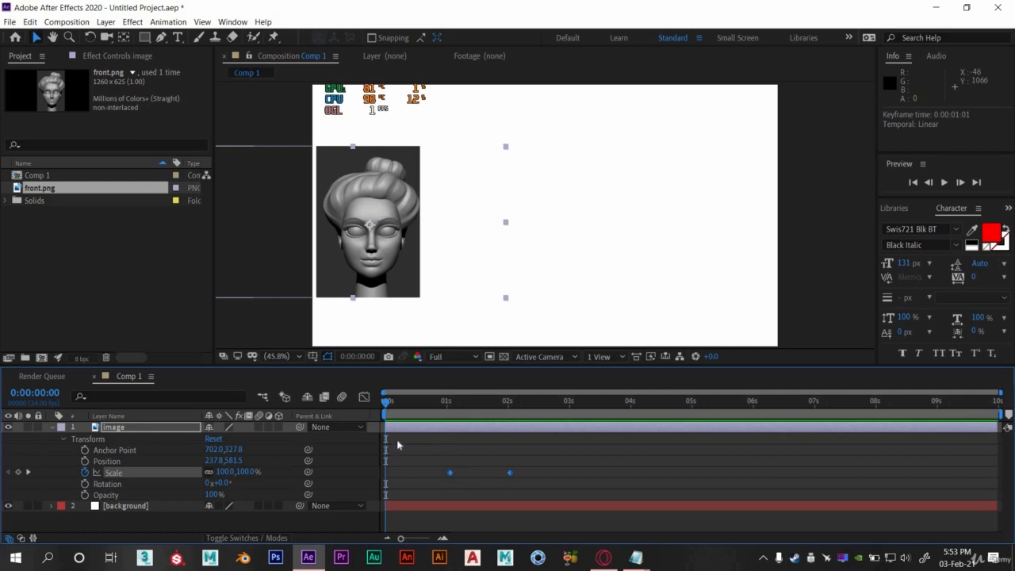
left_click(458, 483)
key("k")
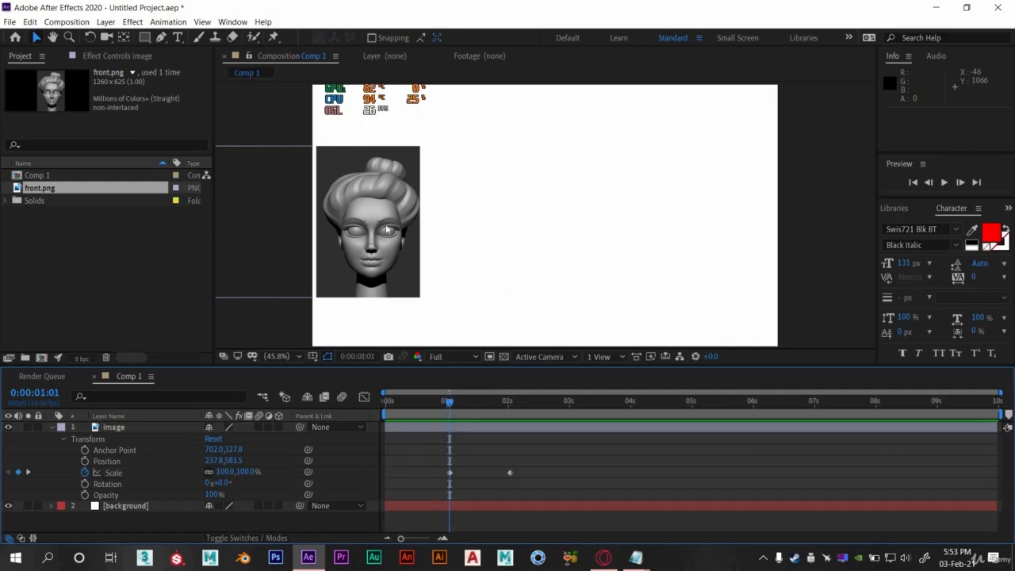
Step: Preview the shifted Scale animation, both from its first keyframe and from the start of the composition
key("space")
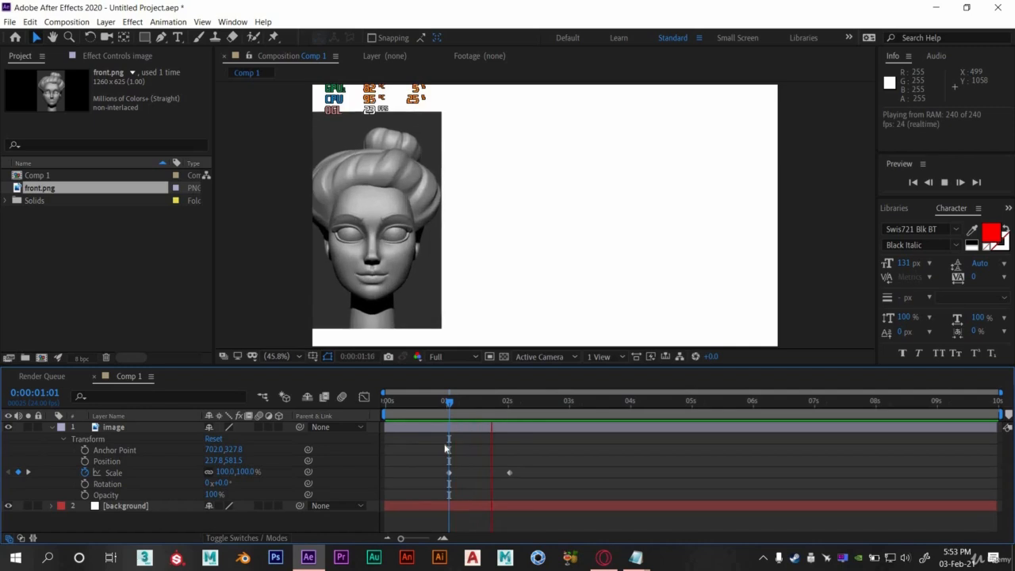
key("Home")
key("space")
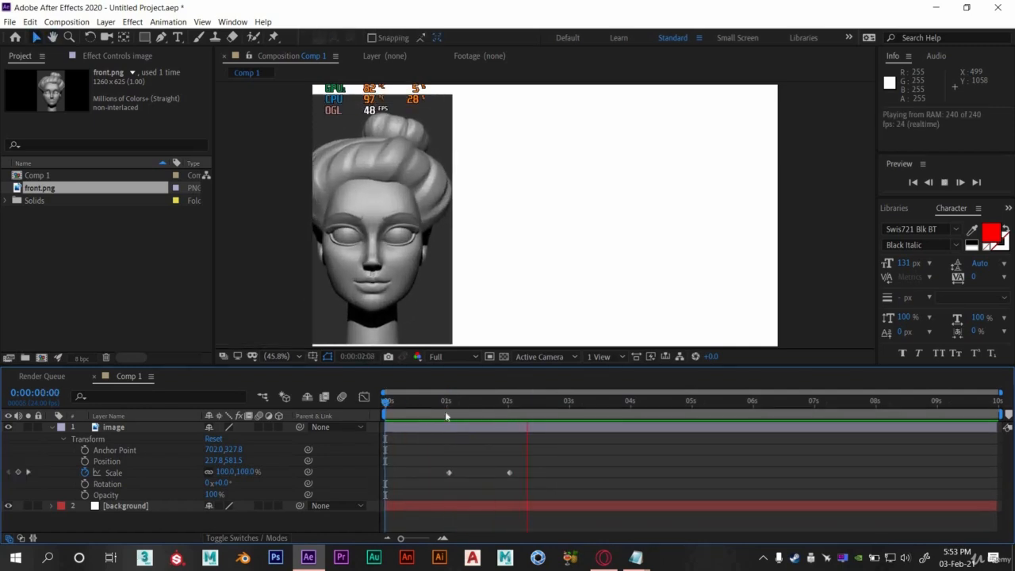
key("space")
Step: Move the image to the middle of the frame, at about 973, 566, and preview the scaling there
key("Home")
left_click_drag(388, 272, 563, 268)
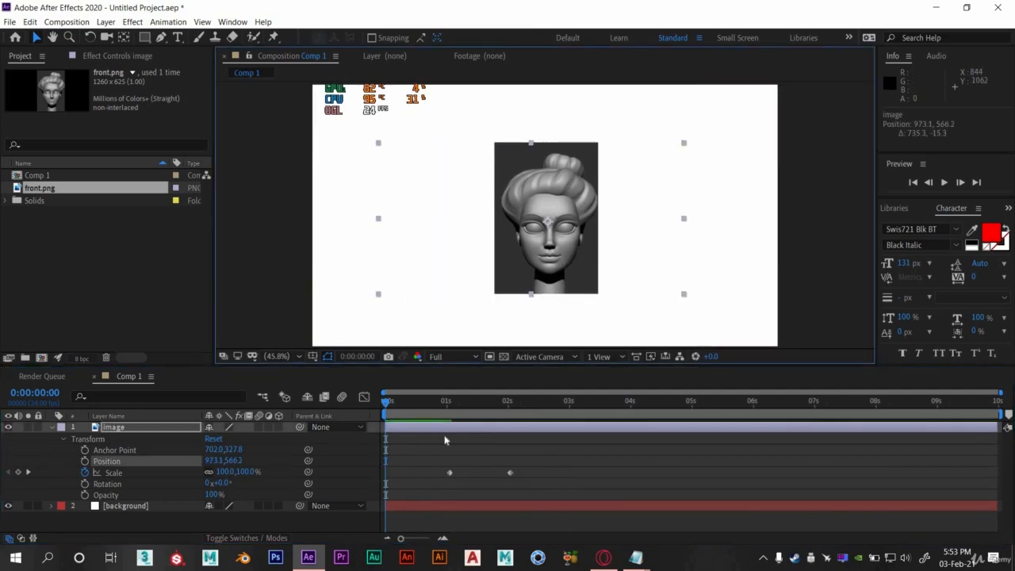
key("space")
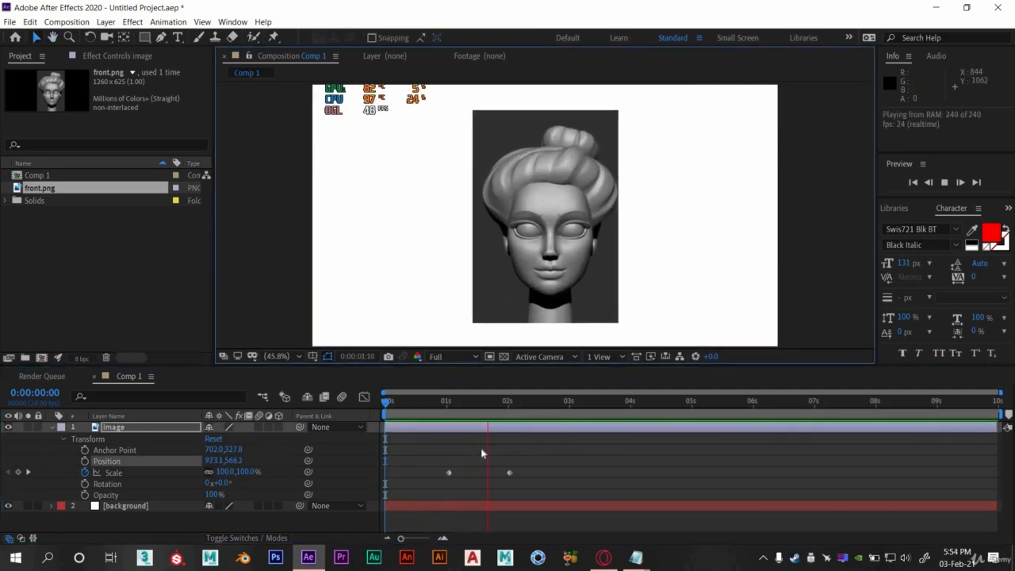
key("space")
key("Home")
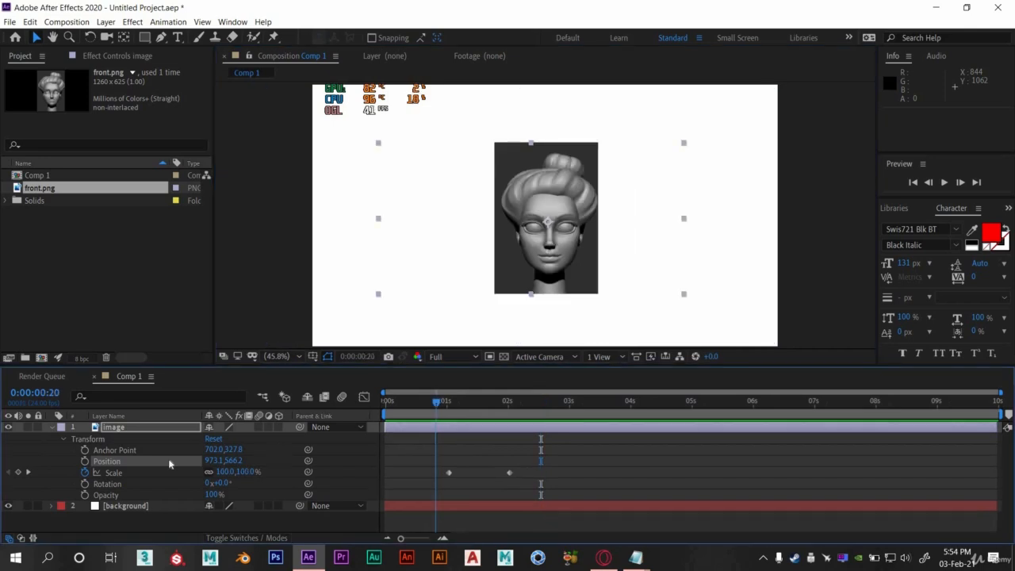
Step: Remove the image's Scale keyframes and place a first Rotation keyframe of 0° at 0:00:01:01
left_click(84, 473)
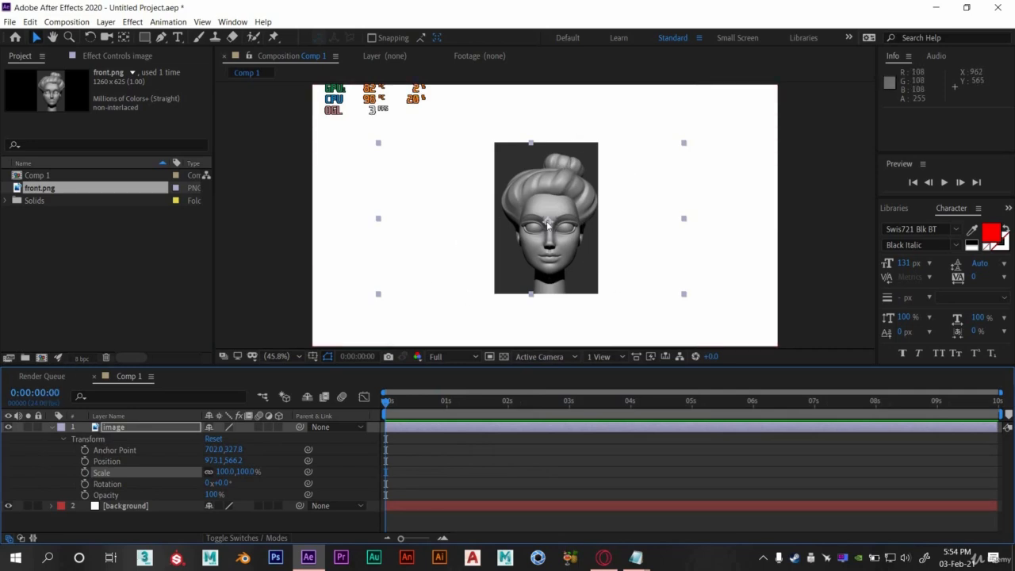
left_click(85, 484)
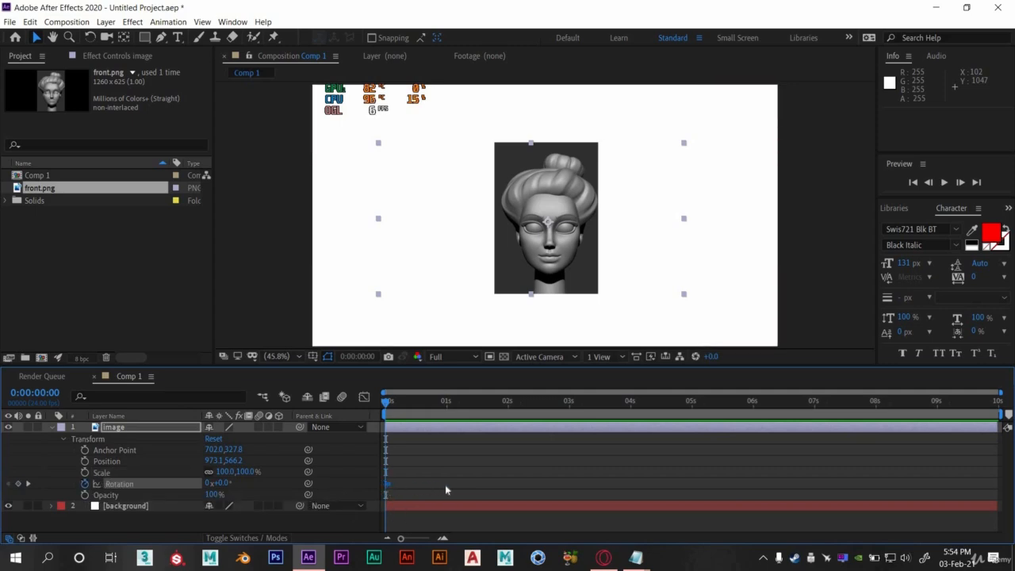
left_click_drag(445, 484, 449, 485)
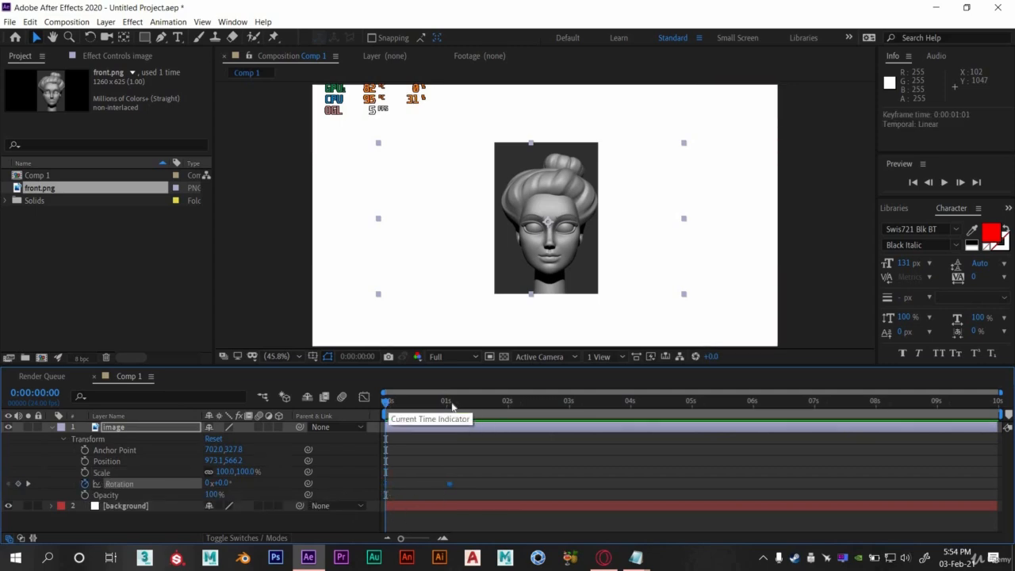
Step: Create a second Rotation keyframe of 90° at 0:00:02:00 and preview the turn from just before one second
left_click_drag(387, 401, 507, 416)
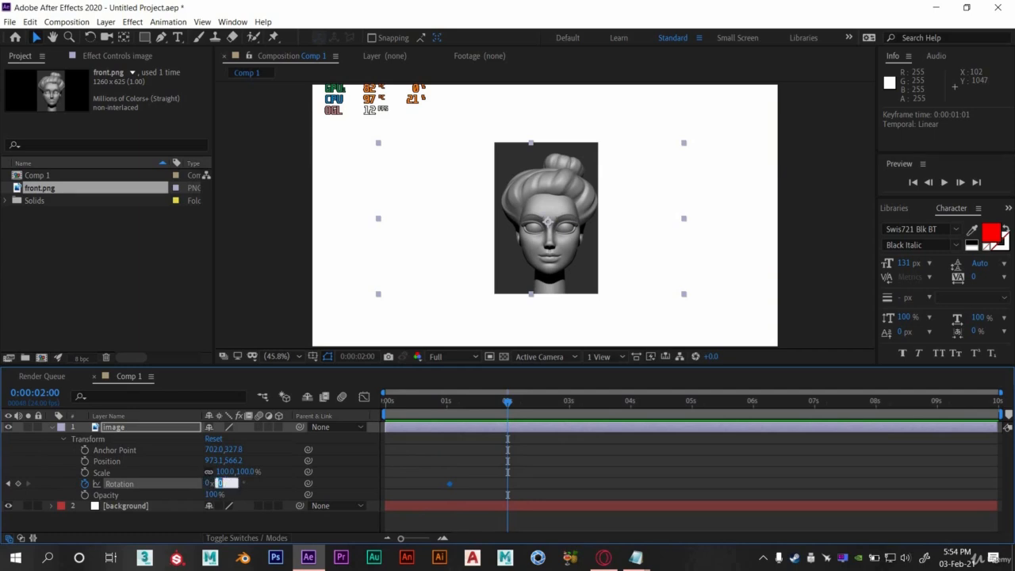
key("Return")
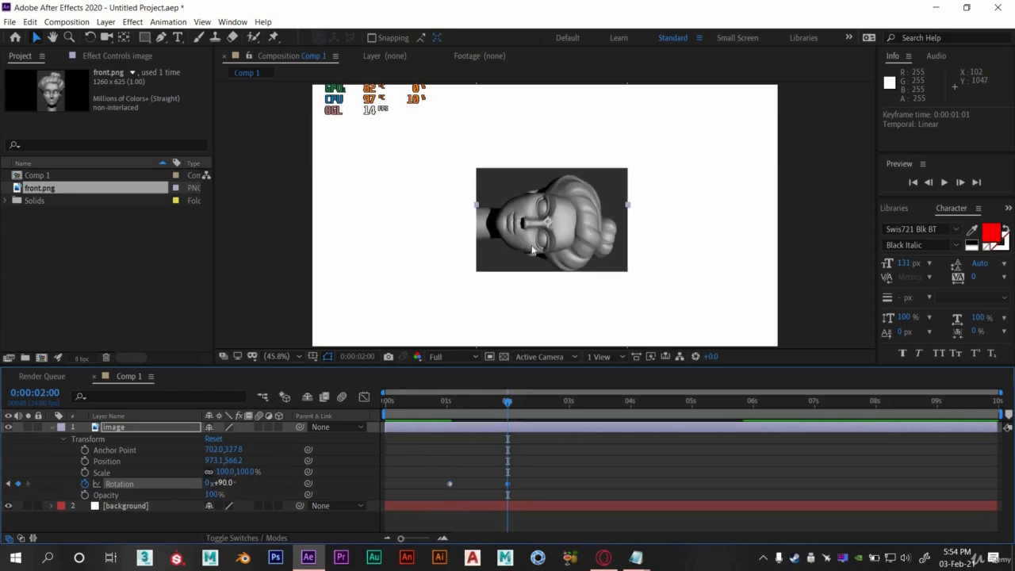
left_click(440, 407)
key("space")
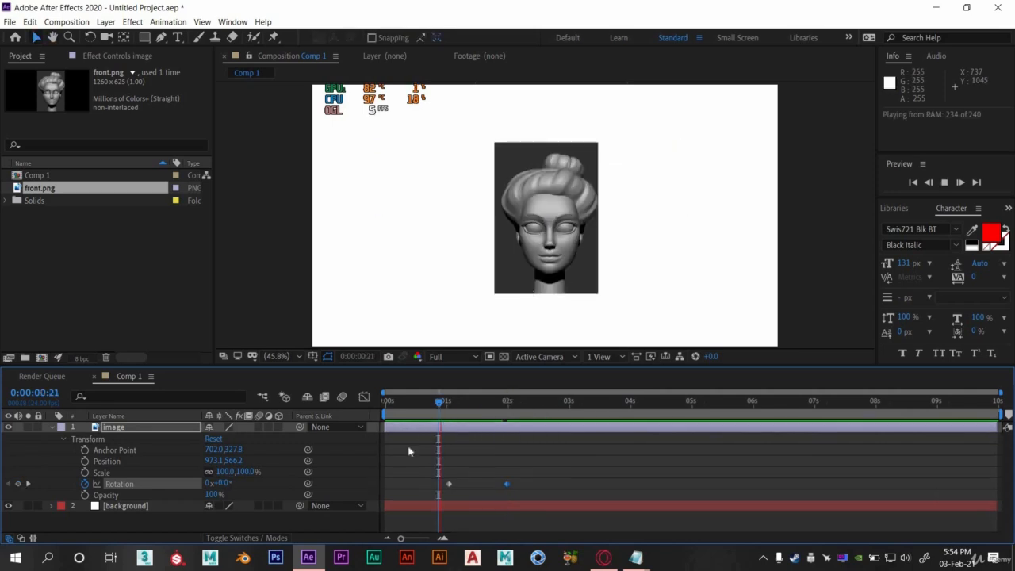
Step: Set the Rotation keyframe at 0:00:02:00 to 2 full revolutions plus 90° and return to about one second
left_click(447, 405)
left_click_drag(488, 411, 507, 409)
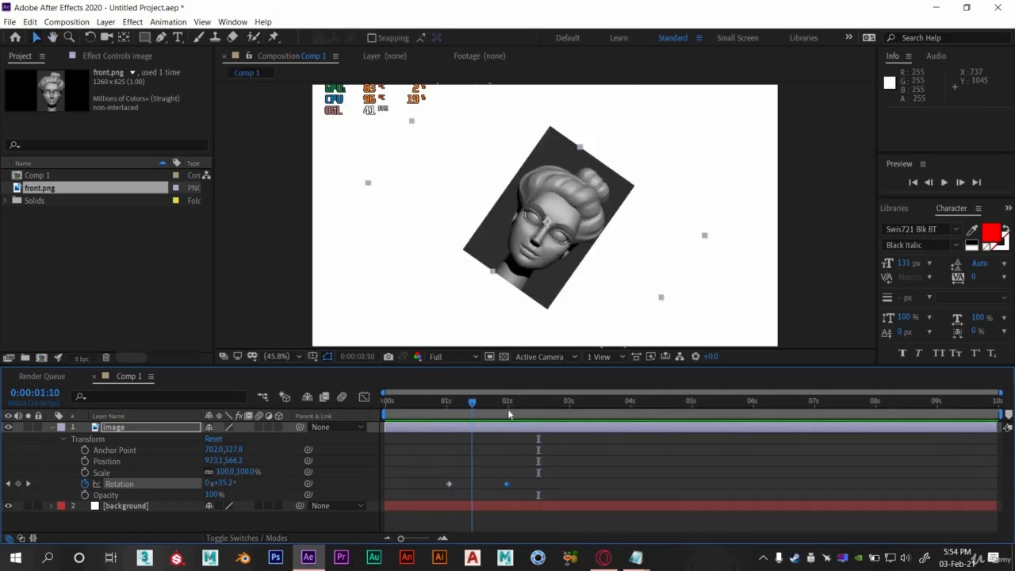
left_click(207, 483)
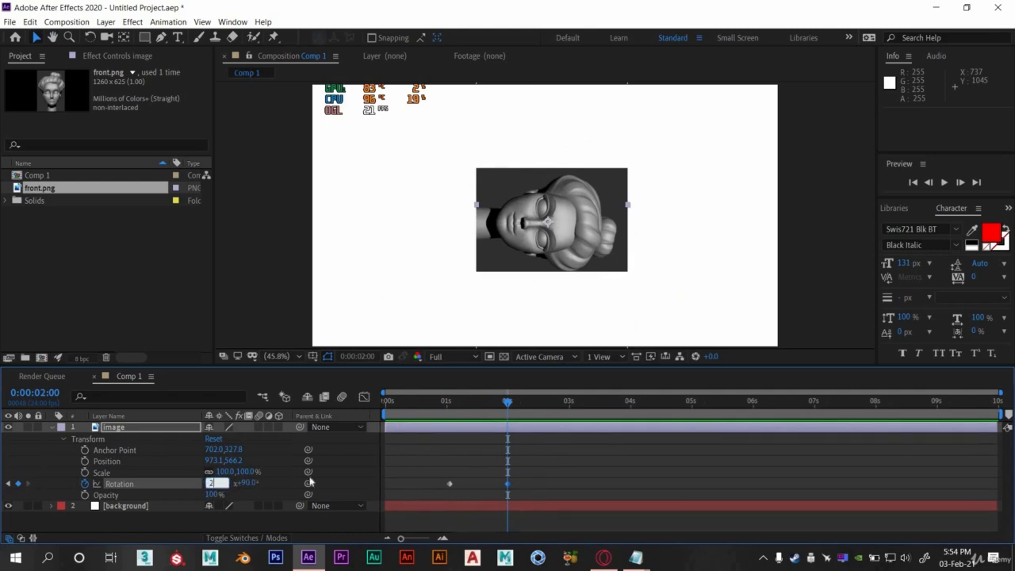
left_click(445, 410)
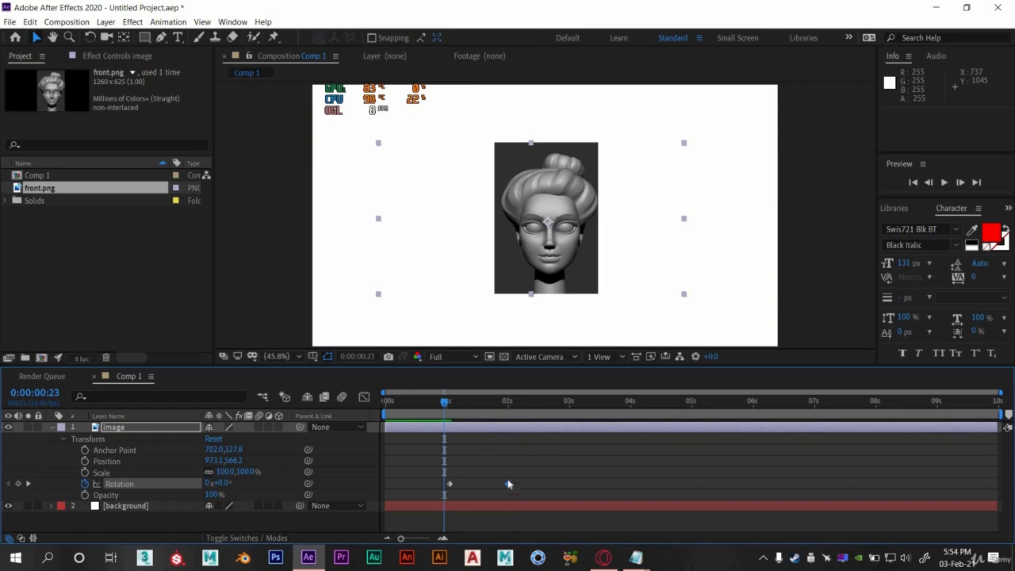
mouse_move(507, 485)
Step: Set the degrees of the 0:00:02:00 Rotation keyframe to 0, keeping 2 full revolutions, and preview the spin
left_click_drag(444, 404, 508, 407)
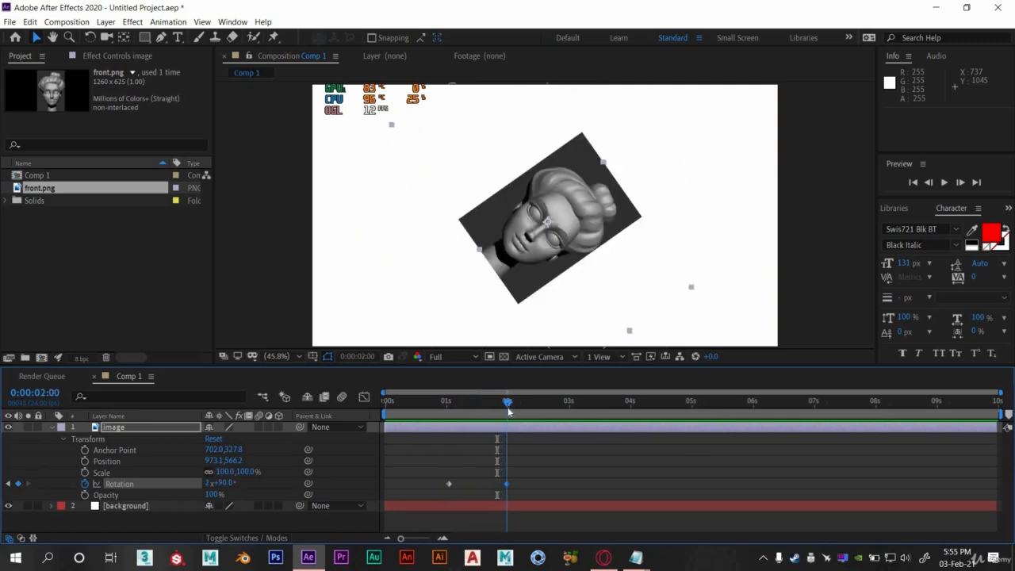
left_click(230, 484)
type("0")
key("Return")
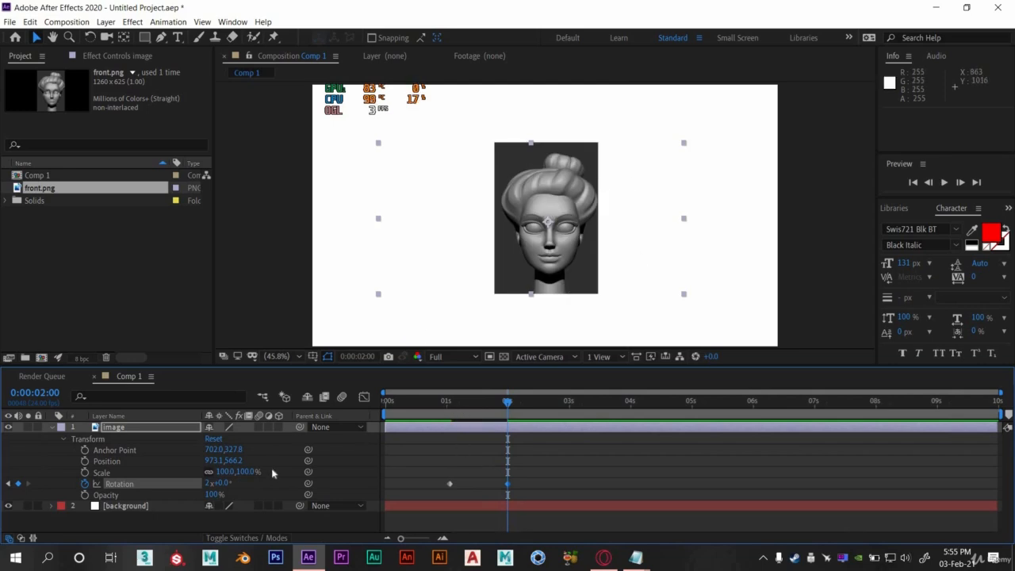
left_click(443, 403)
key("space")
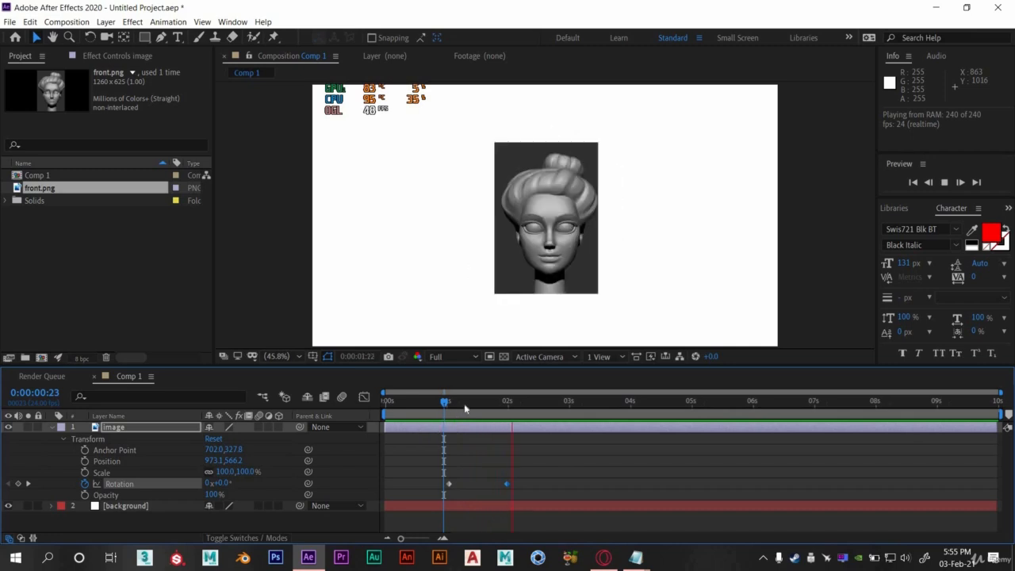
key("space")
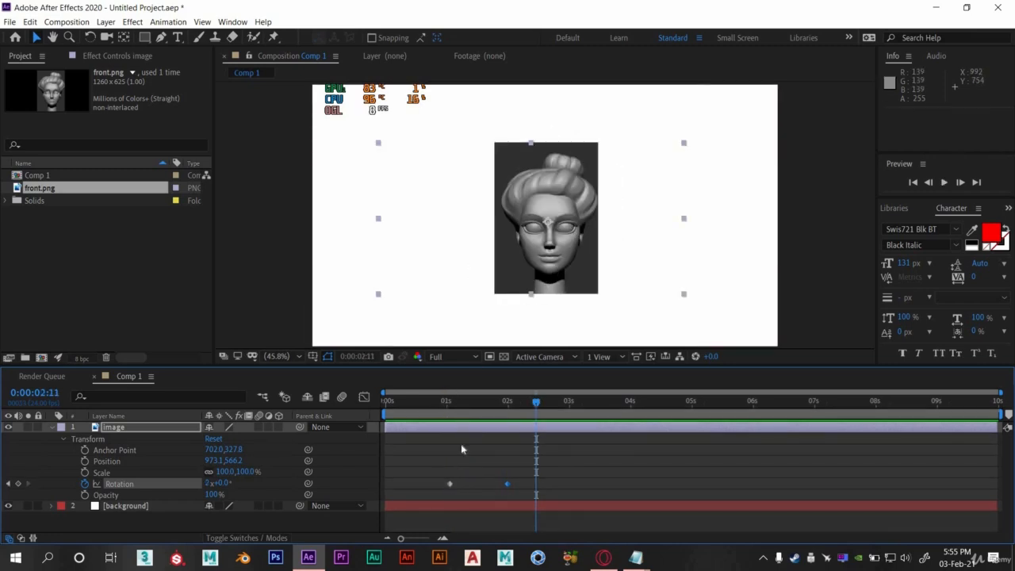
Step: Move the first Rotation keyframe to 0 seconds and play the composition from the first frame
left_click_drag(449, 489, 387, 492)
left_click(386, 402)
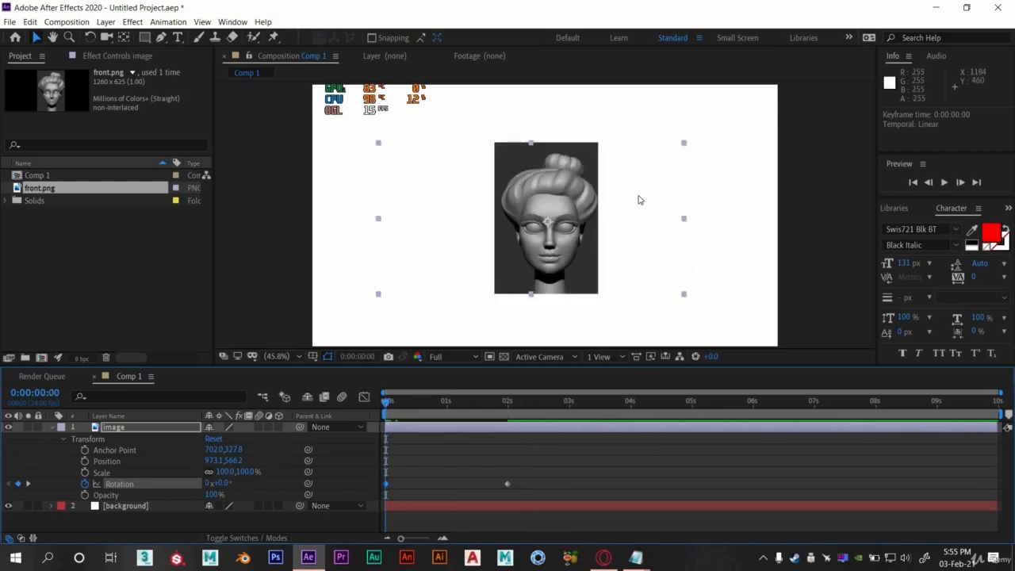
key("space")
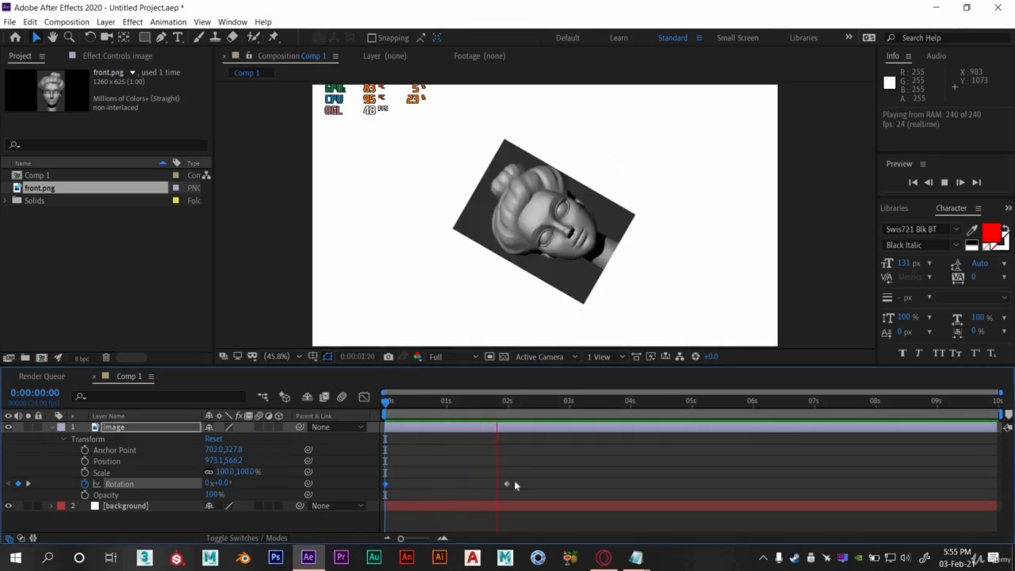
Step: Stop the preview, remove all Rotation keyframes from the image layer and return to the first frame
key("space")
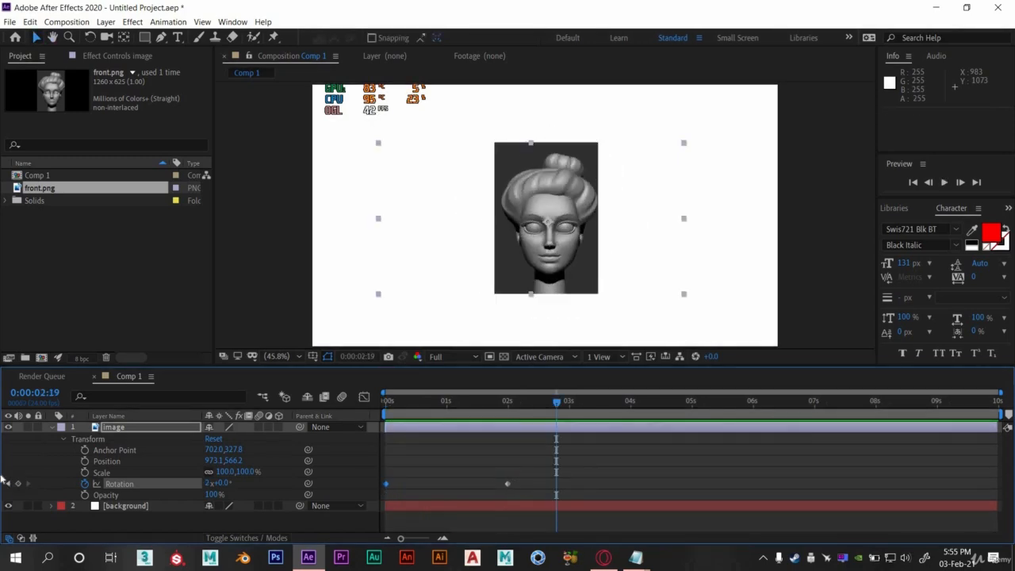
left_click(85, 483)
key("Home")
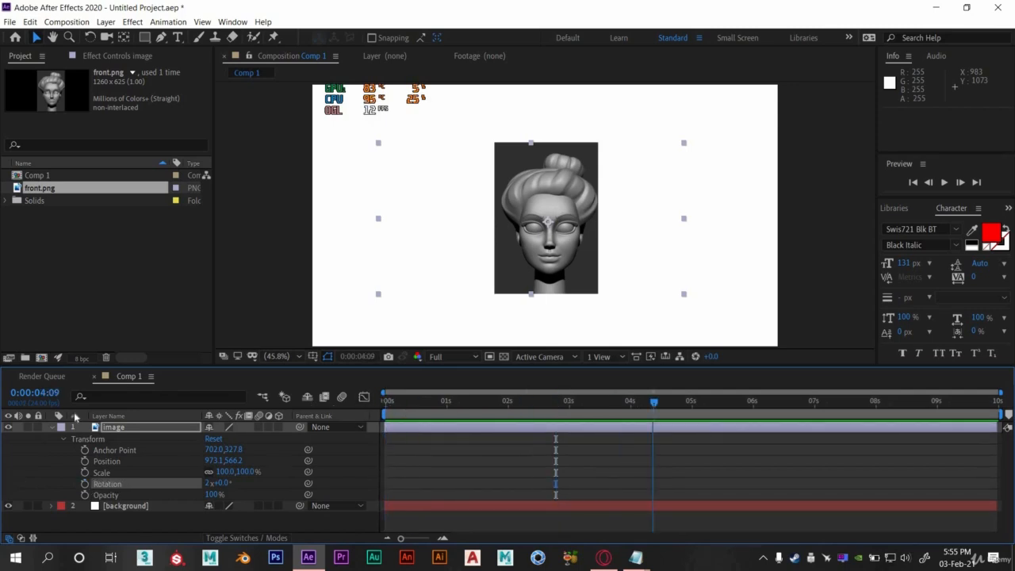
left_click(120, 451)
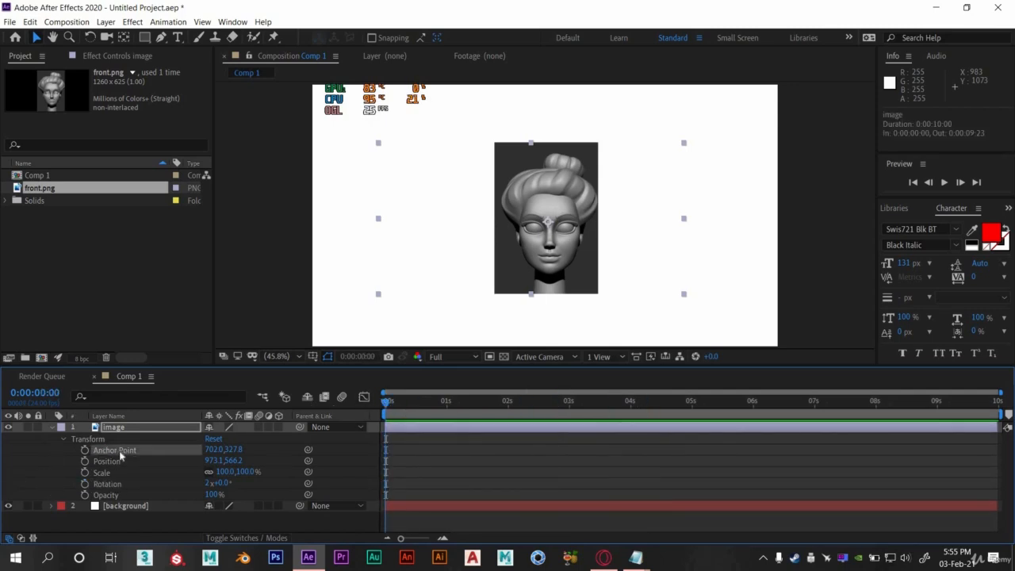
Step: Add a Rotation keyframe at 0:00:01:00 and a second one at 0:00:02:01 set to 1 full revolution
left_click(447, 410)
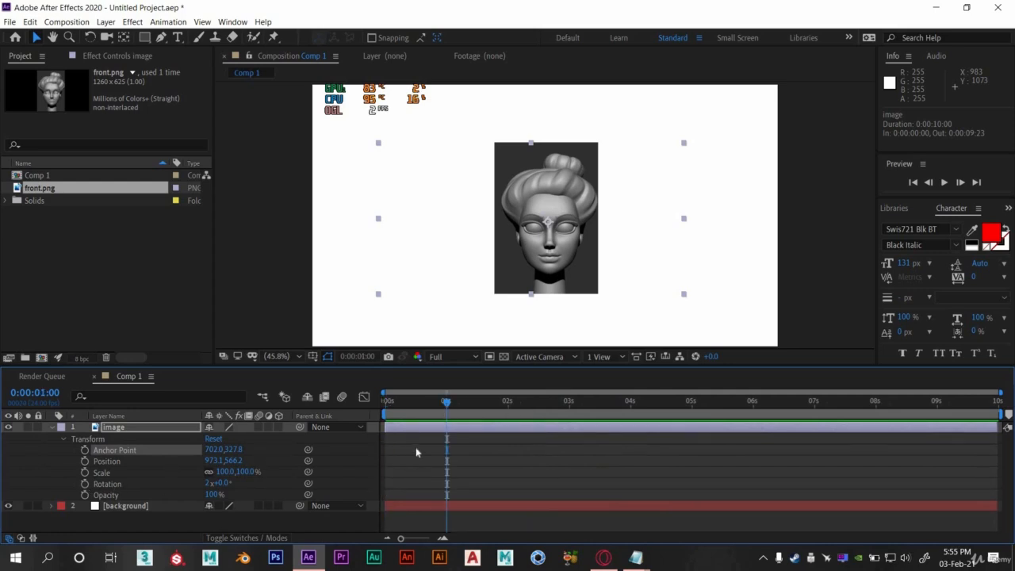
key("alt+shift+r")
left_click_drag(507, 406, 509, 406)
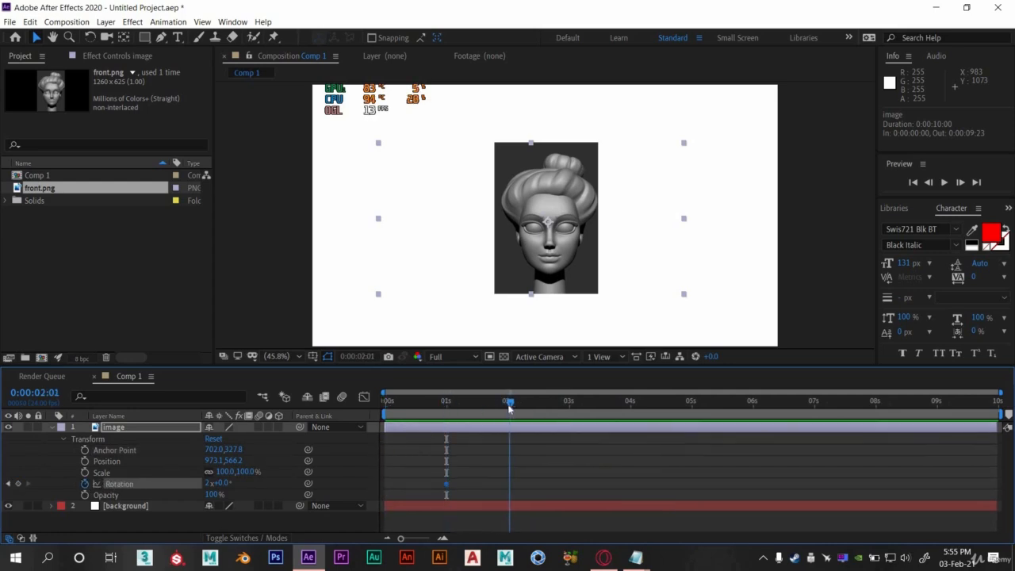
left_click(210, 483)
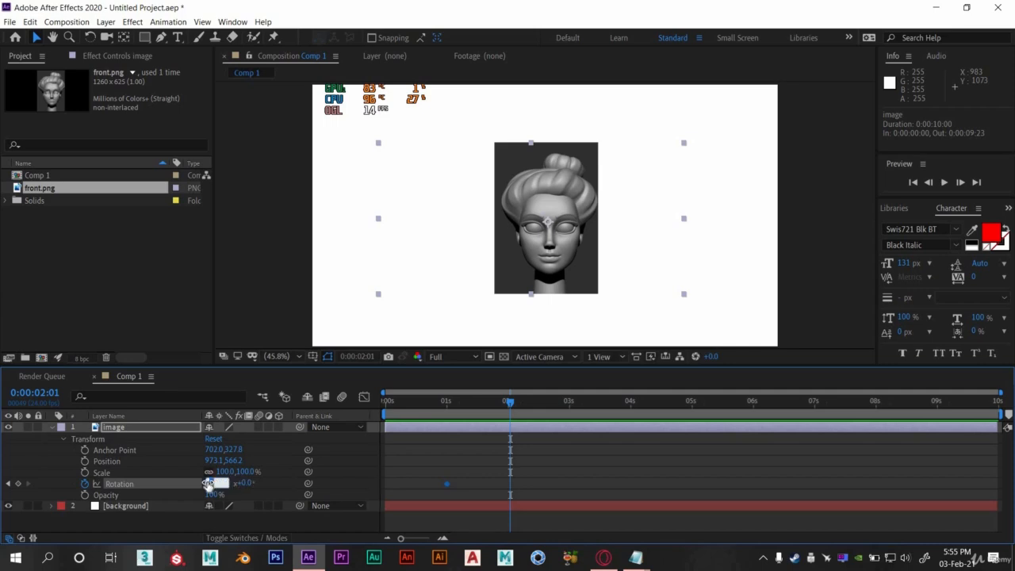
type("1x+0.0°")
key("Return")
Step: Preview the rotation from 0:00:01:00, then scrub back to just after one second
left_click(446, 405)
key("space")
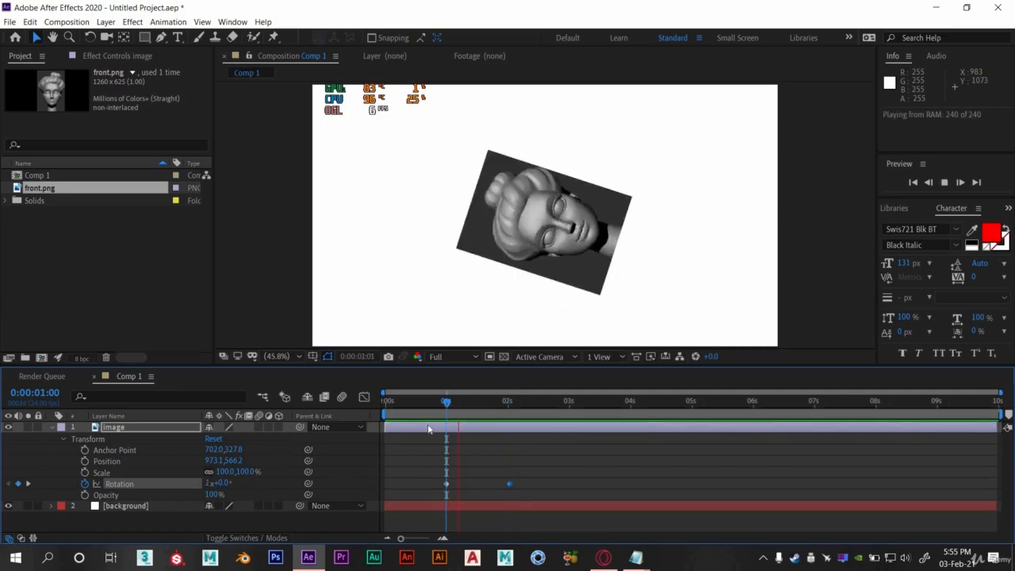
key("space")
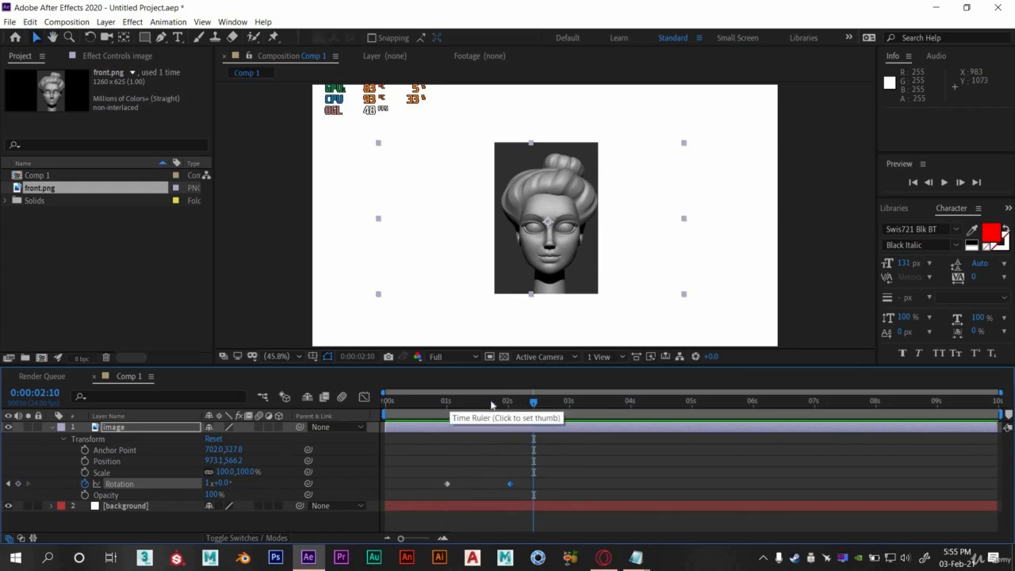
left_click_drag(481, 405, 454, 406)
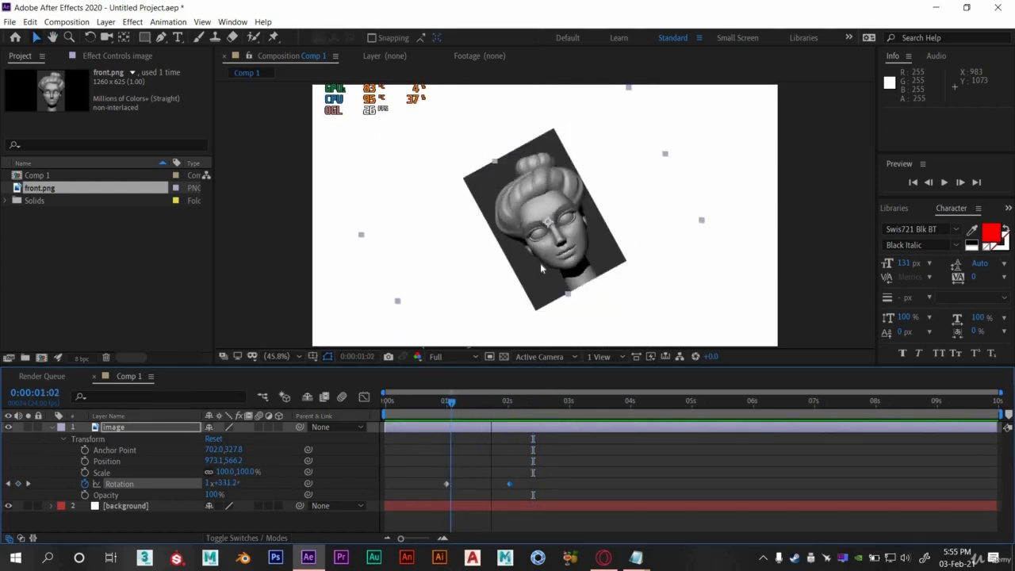
Step: Move the image's anchor point to the top corner above the hair bun, about 863.3, 57.2, with the Pan Behind tool
left_click(119, 450)
left_click(123, 37)
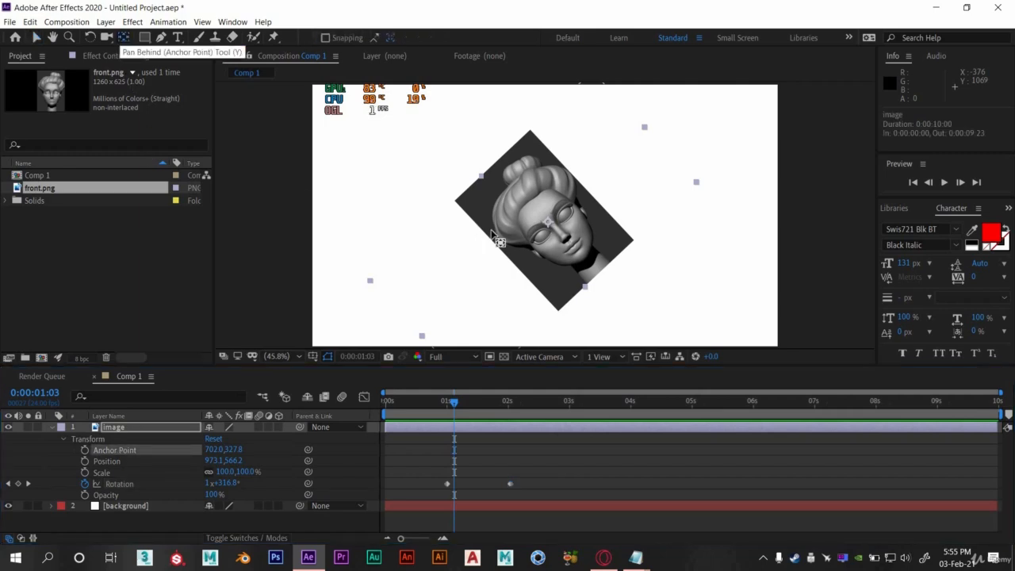
left_click_drag(544, 208, 532, 147)
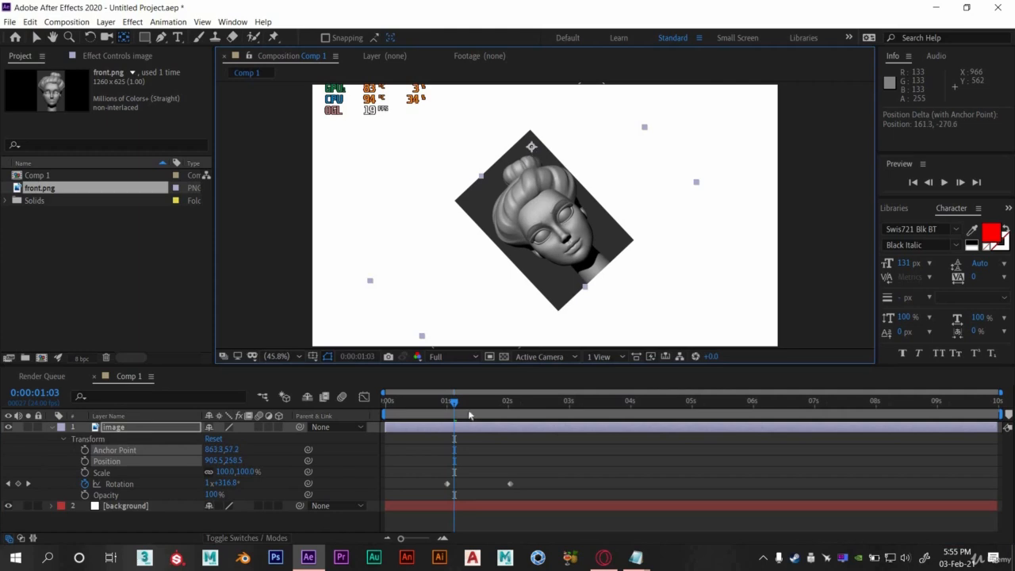
Step: Play the rotation around the corner anchor point several times from about one second and return to 0:00:01:00
left_click(446, 403)
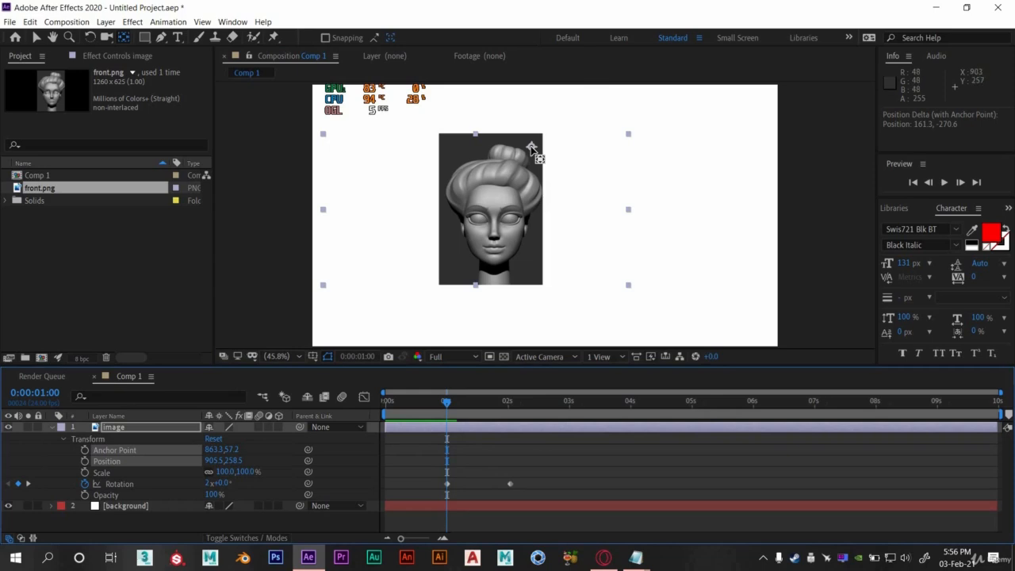
key("space")
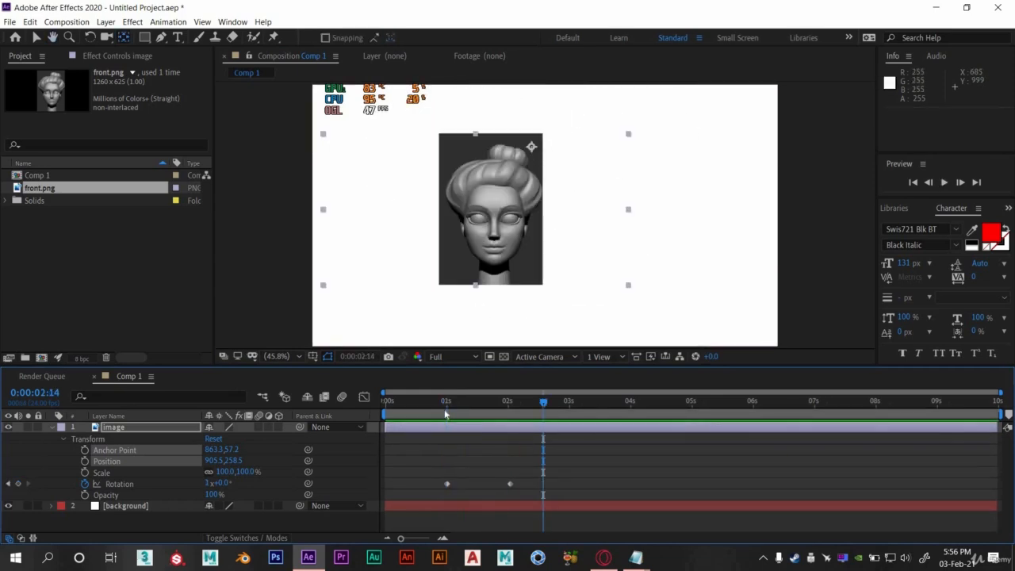
left_click(444, 409)
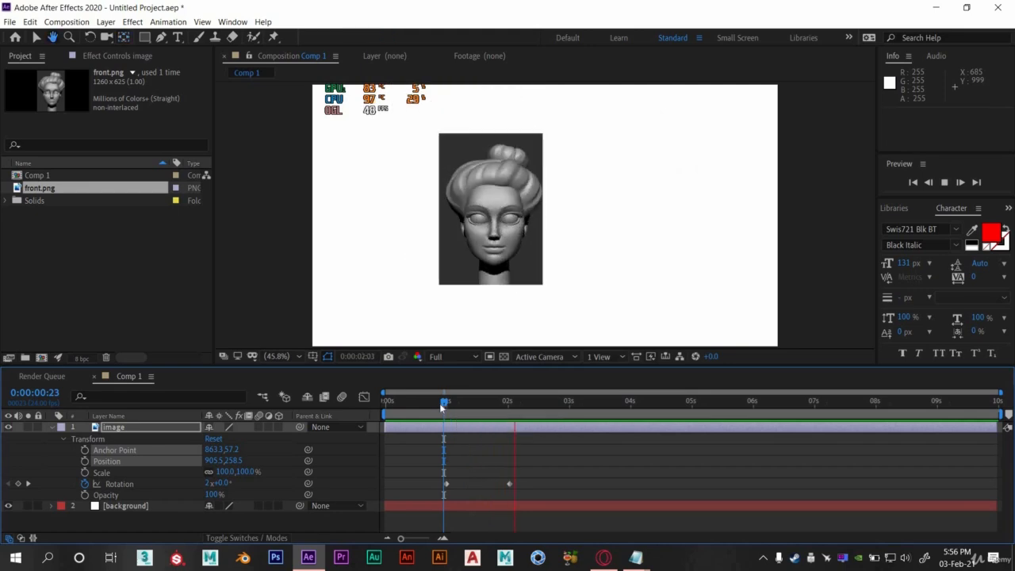
key("space")
left_click(440, 407)
key("space")
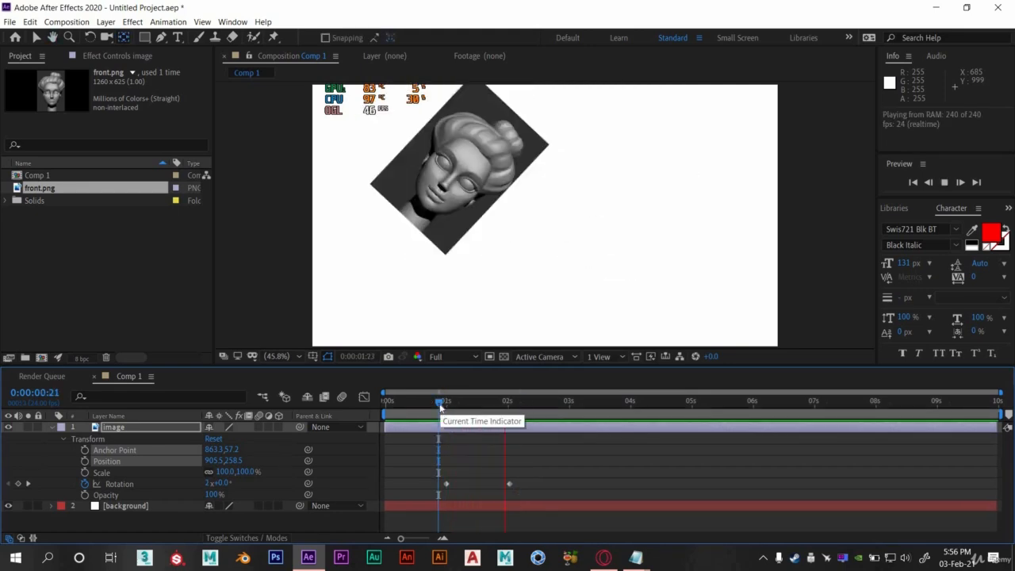
key("space")
left_click(450, 403)
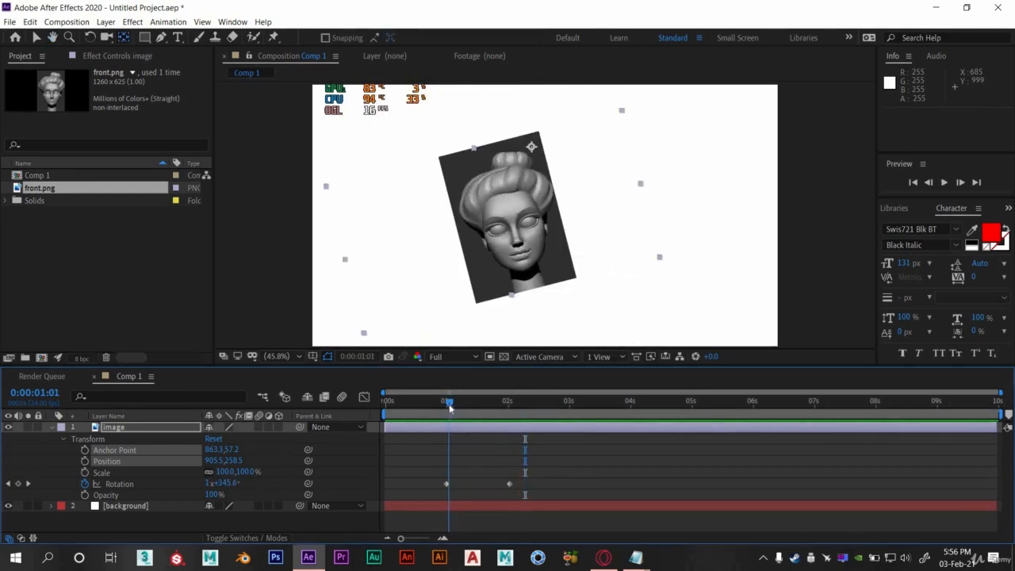
left_click(447, 405)
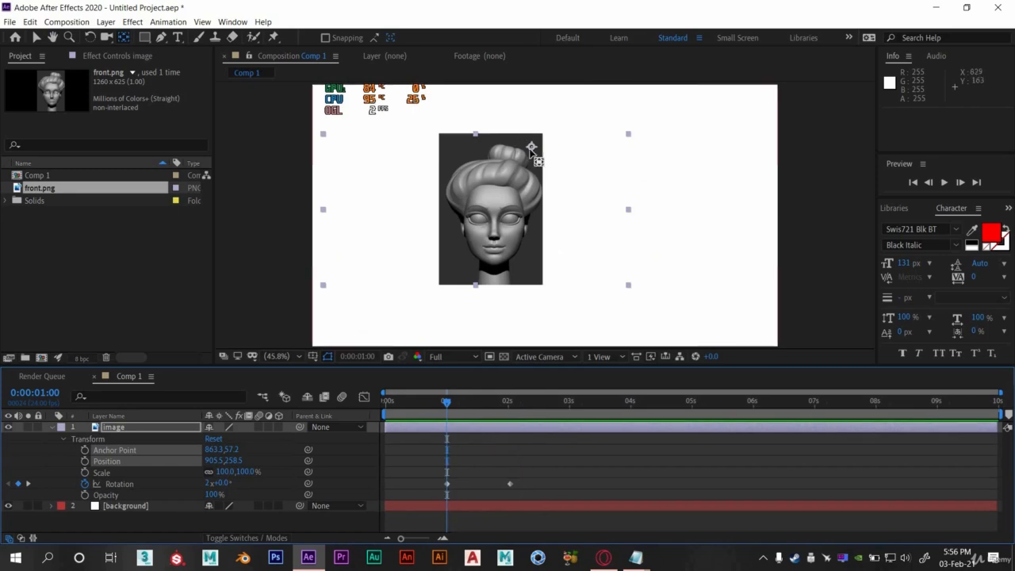
Step: Move the anchor point outside the visible face to about 1197.1, 321.2 and preview the rotation from 0:00:01:00
left_click_drag(531, 147, 611, 211)
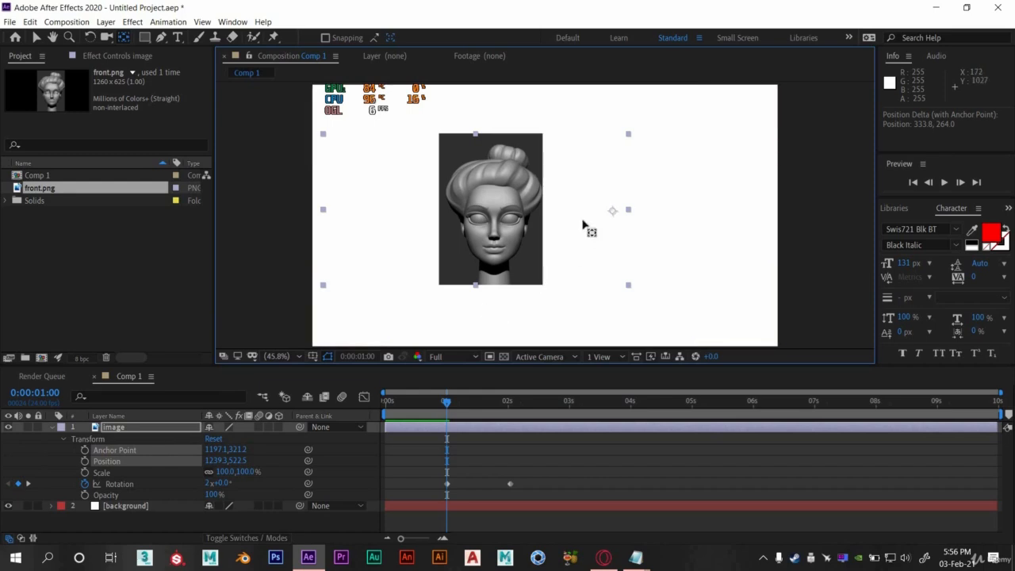
left_click(102, 473)
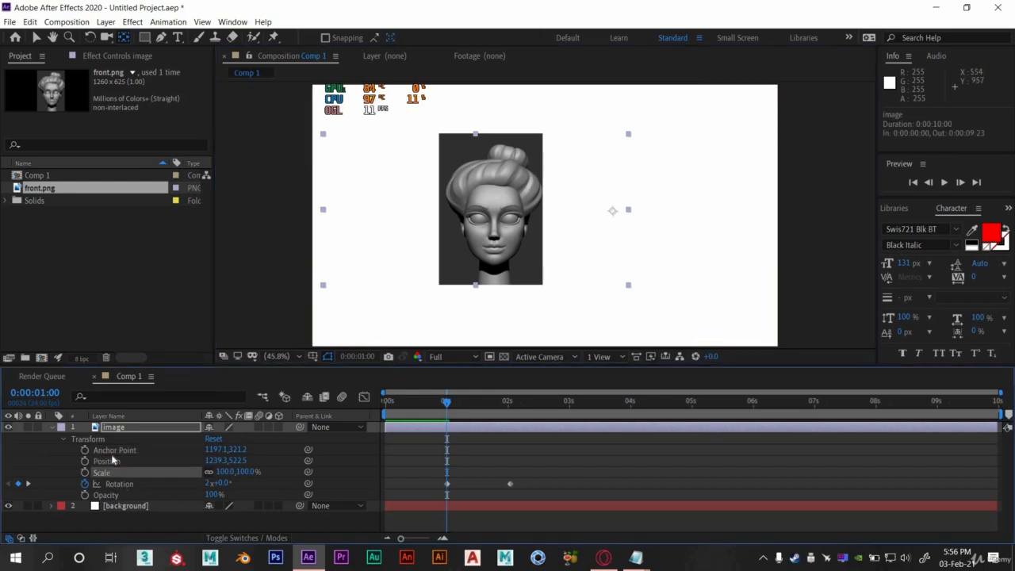
left_click(113, 460)
left_click(117, 451)
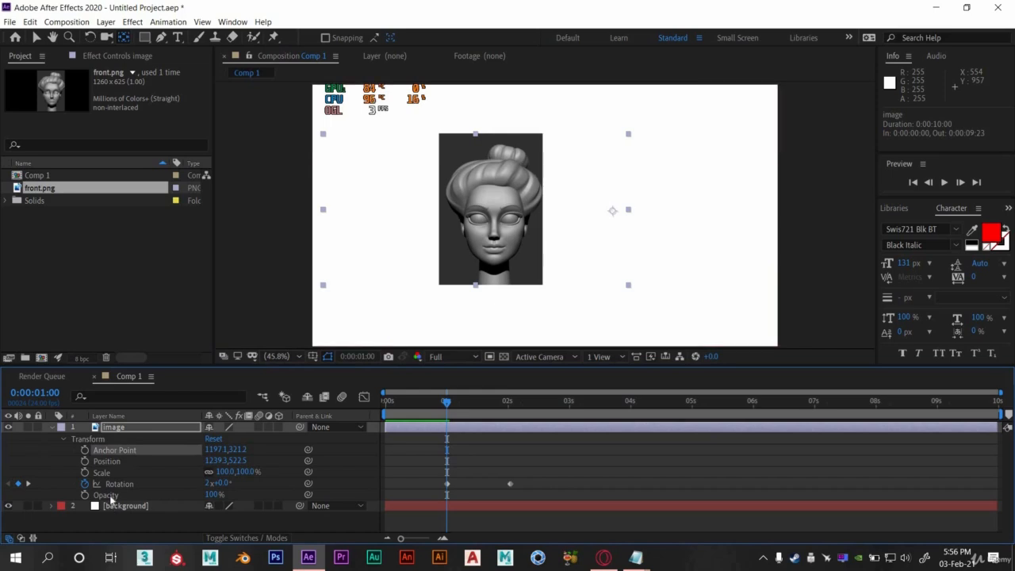
left_click(108, 495)
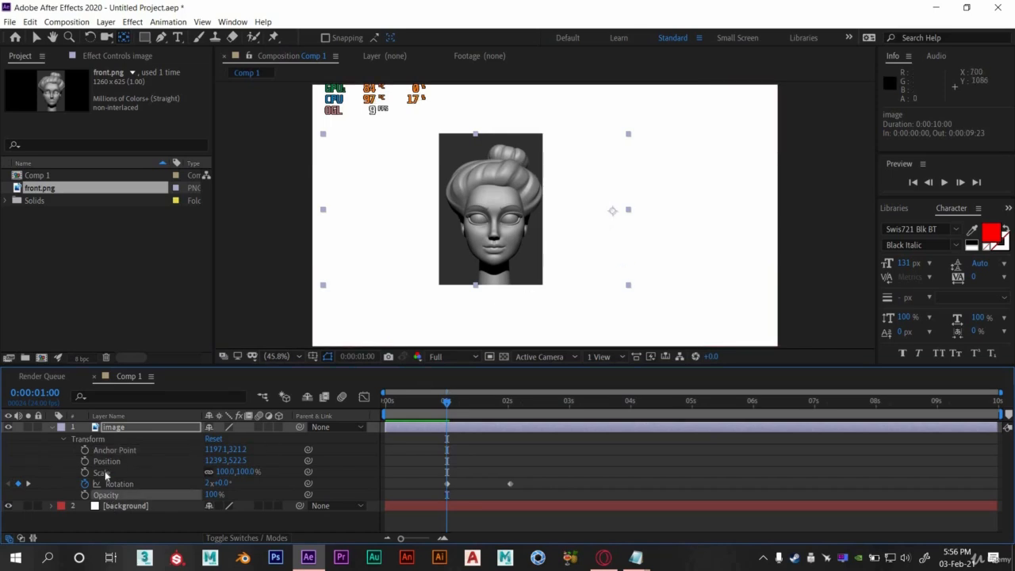
key("space")
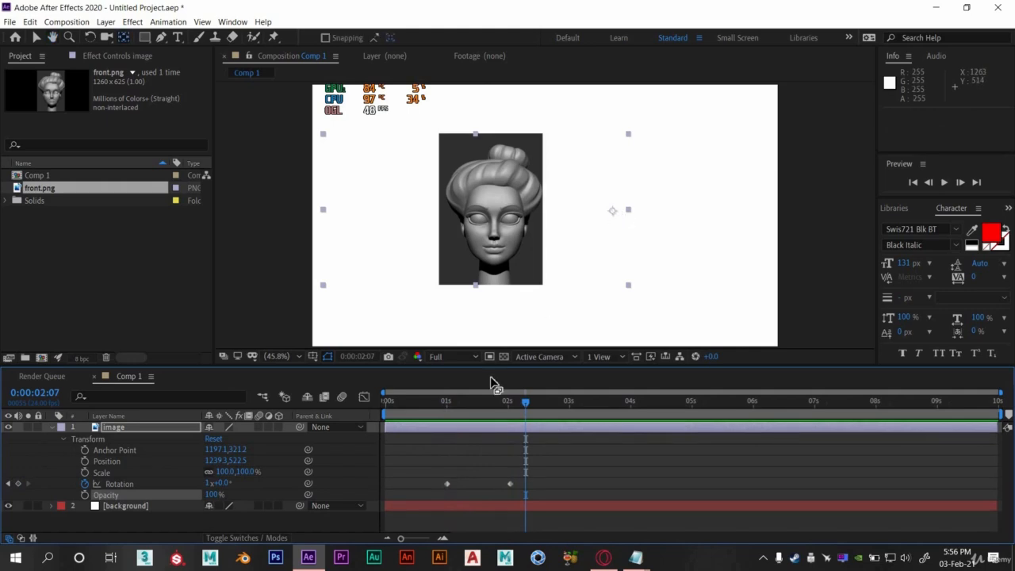
left_click(444, 405)
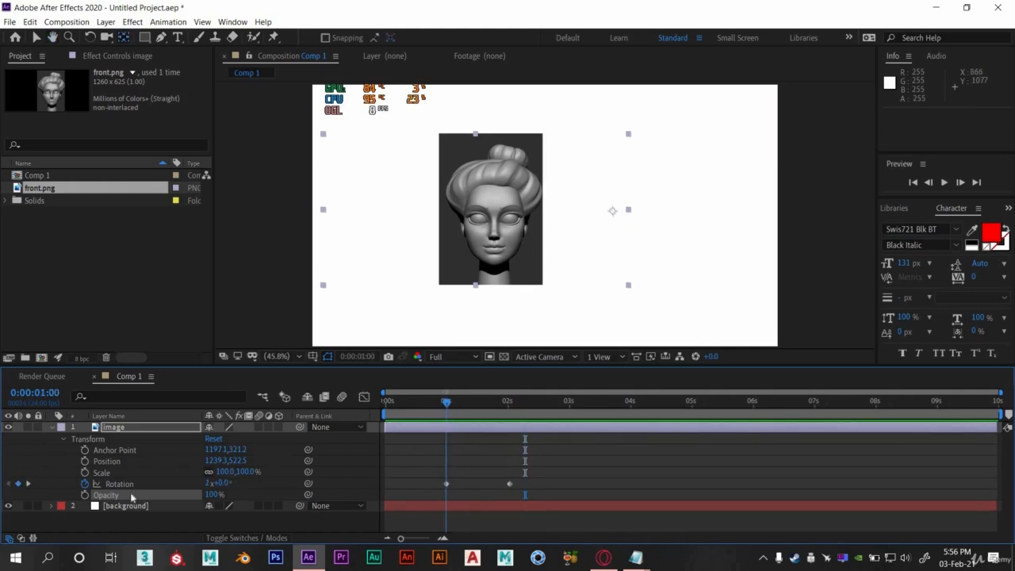
Step: Add a Scale keyframe of 100% at 0:00:01:00 and a second one of 51% at 0:00:02:01
left_click(87, 476)
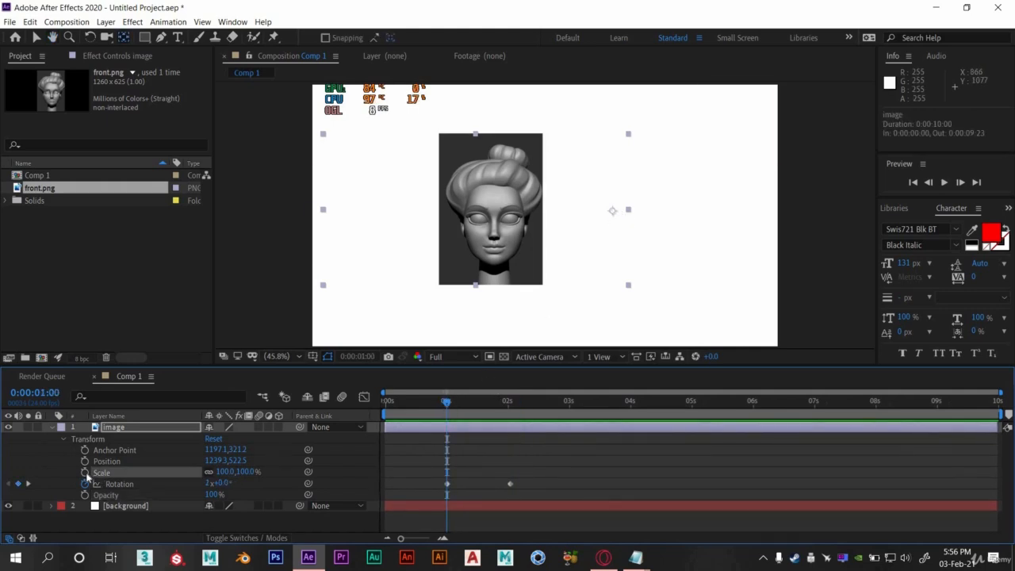
left_click(85, 473)
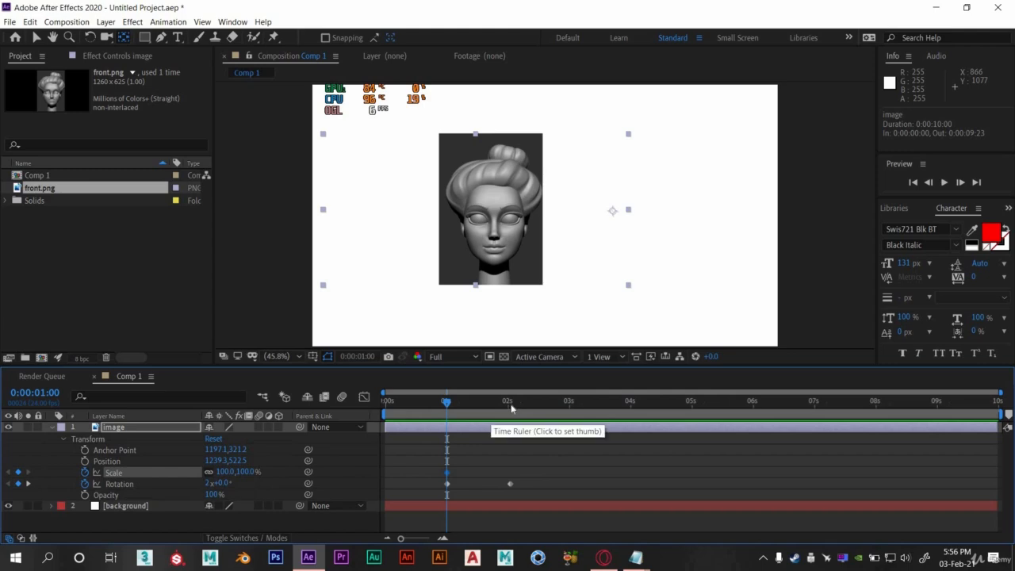
key("k")
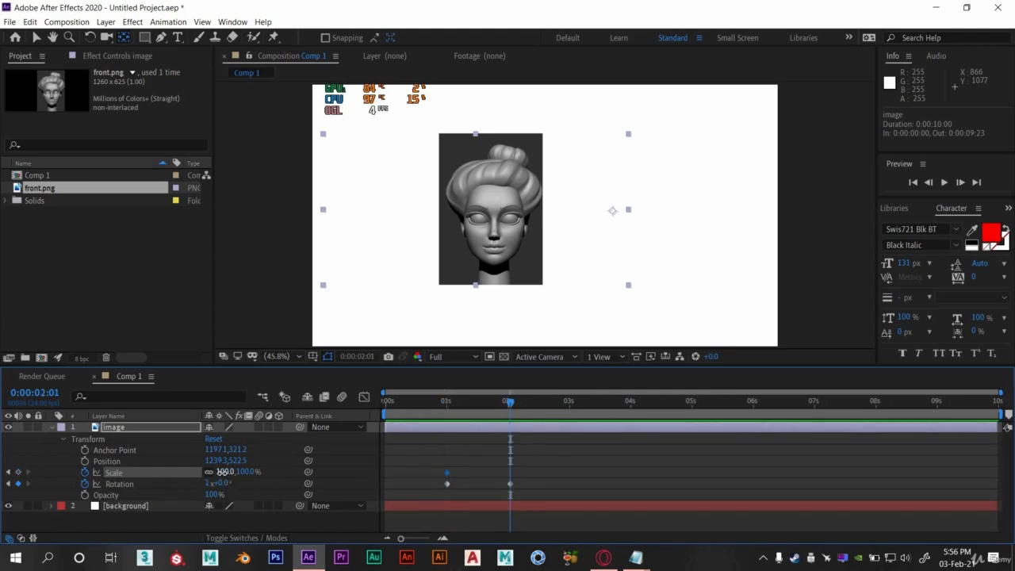
left_click_drag(212, 473, 173, 472)
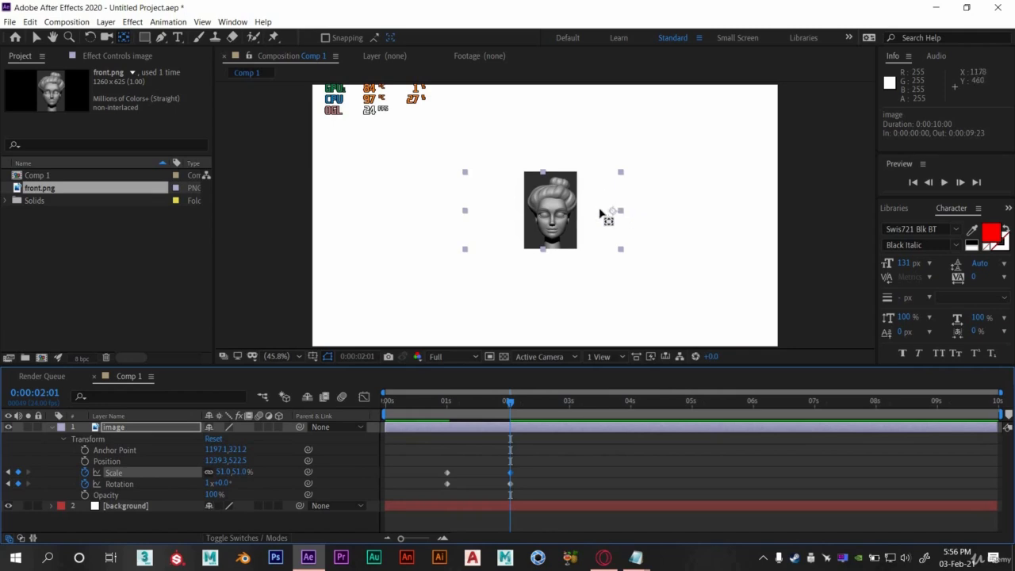
Step: Remove all Rotation keyframes and preview the scaling toward the off-face anchor point from 0:00:01:00
left_click_drag(442, 401, 498, 403)
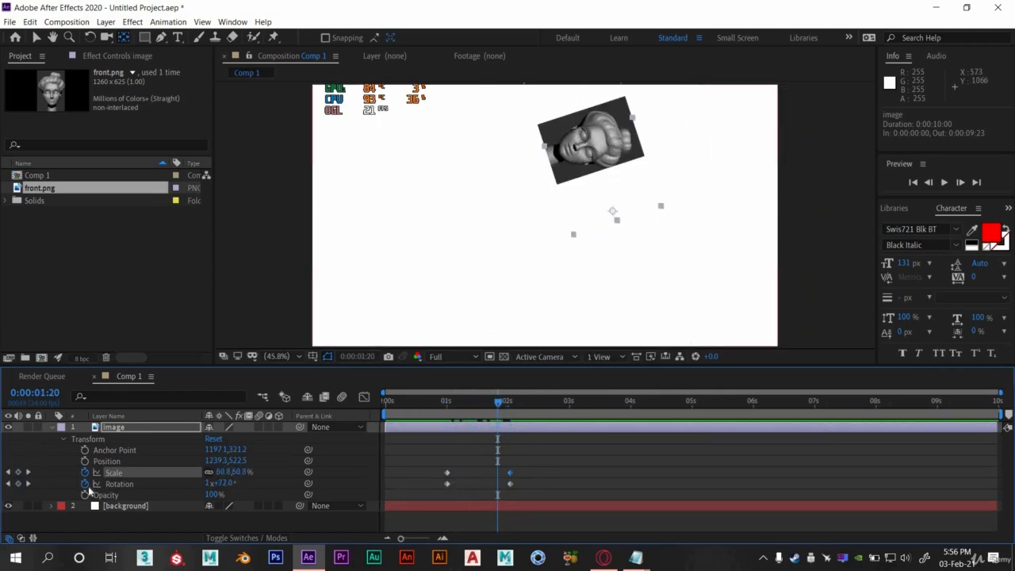
left_click(448, 403)
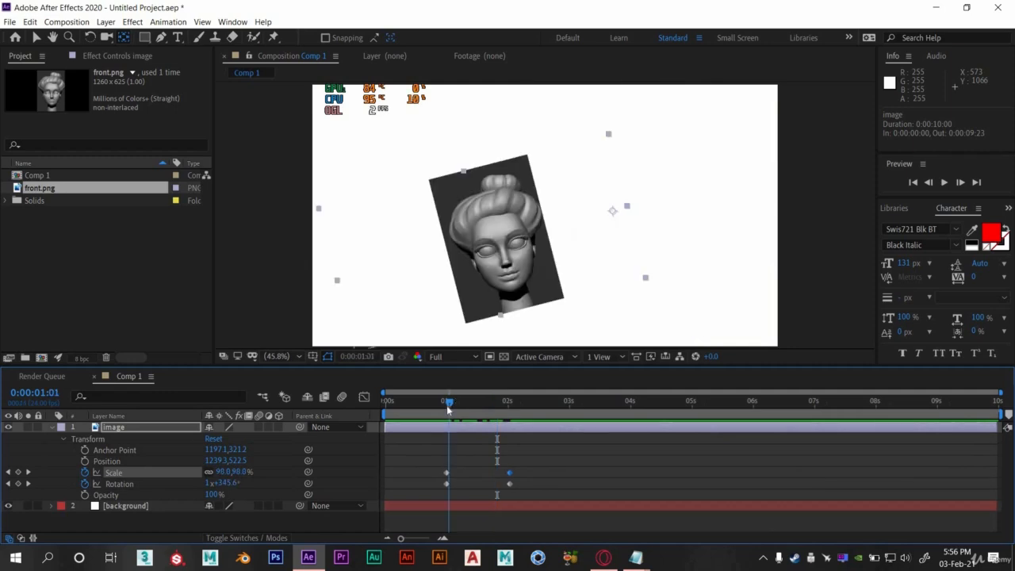
left_click(84, 483)
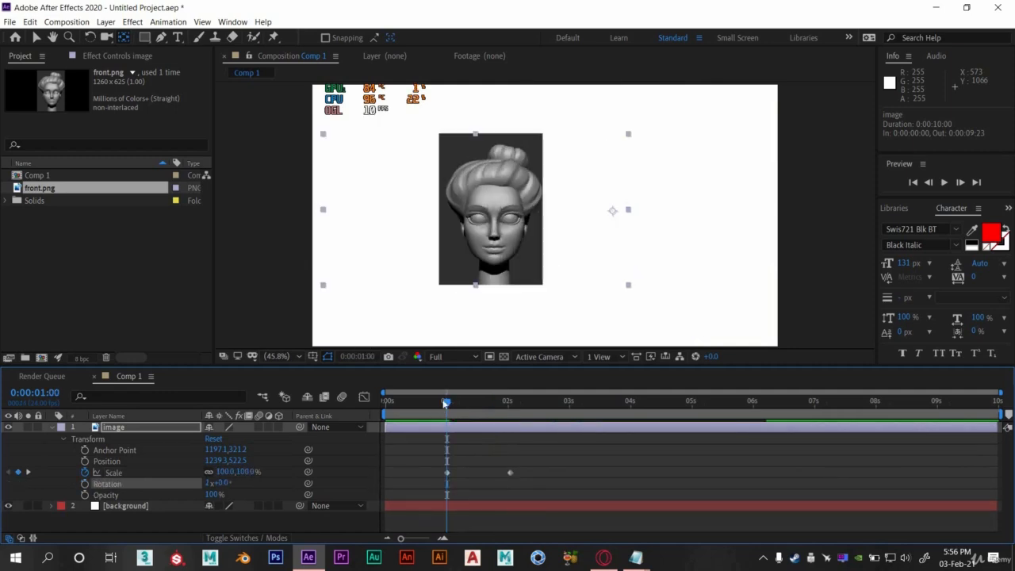
key("space")
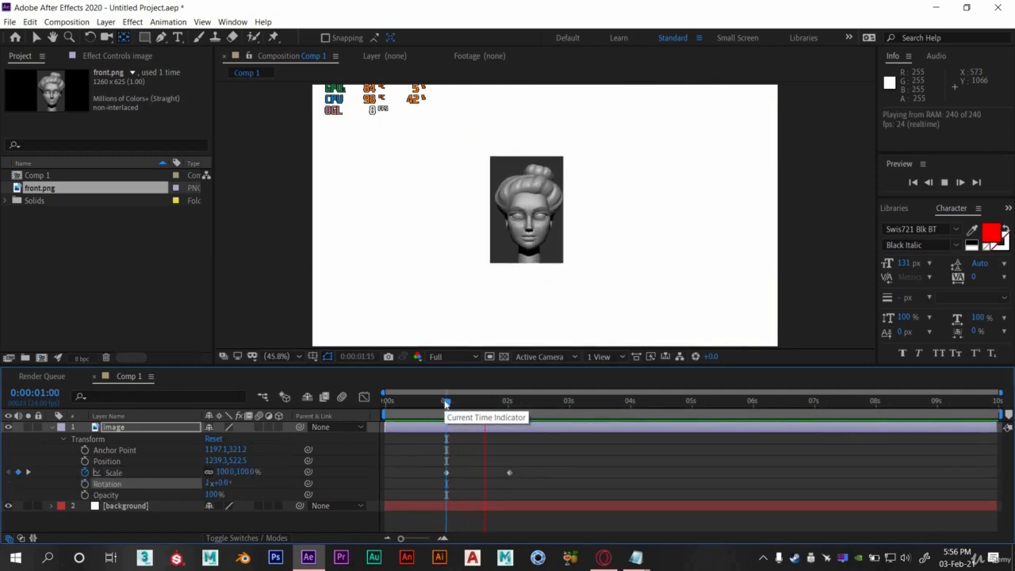
key("space")
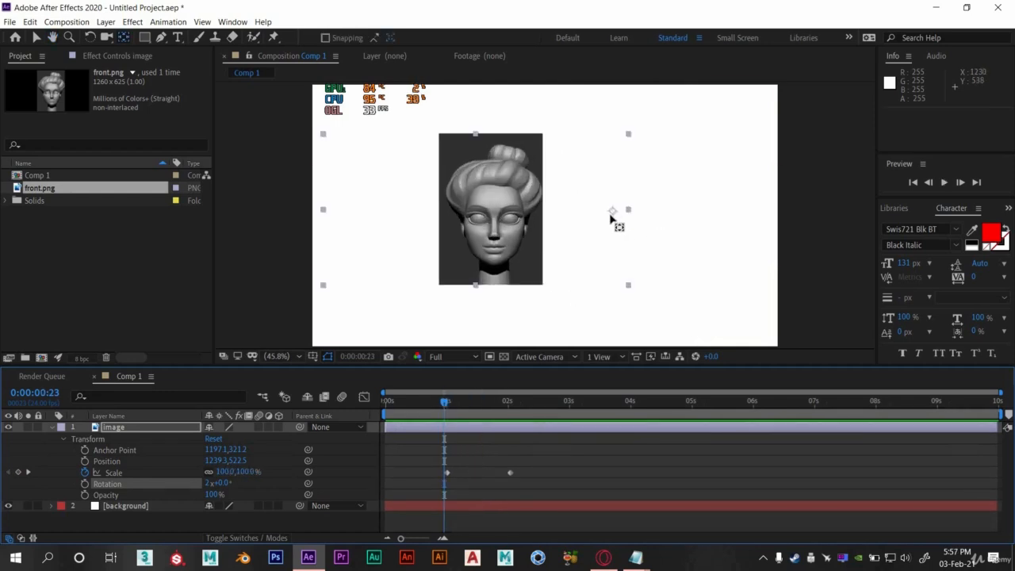
Step: Return the anchor point to the face's centre, about 710.6, 327.8, and reposition the image at about 997.1, 540.0
left_click_drag(612, 212, 494, 213)
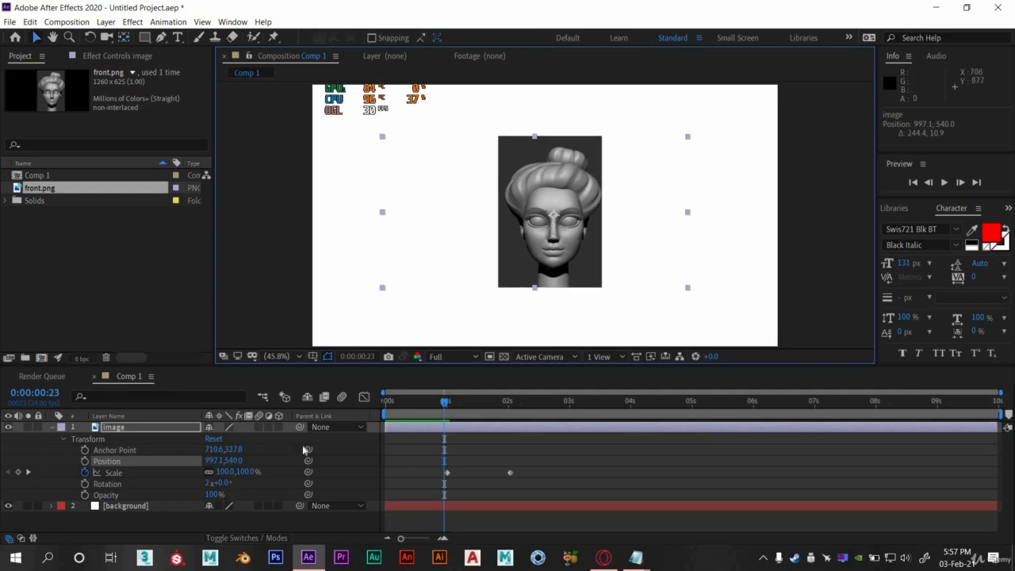
Step: Remove all Scale keyframes from the image layer and set the current time to 0:00:01:00
left_click(85, 473)
left_click_drag(404, 406, 373, 411)
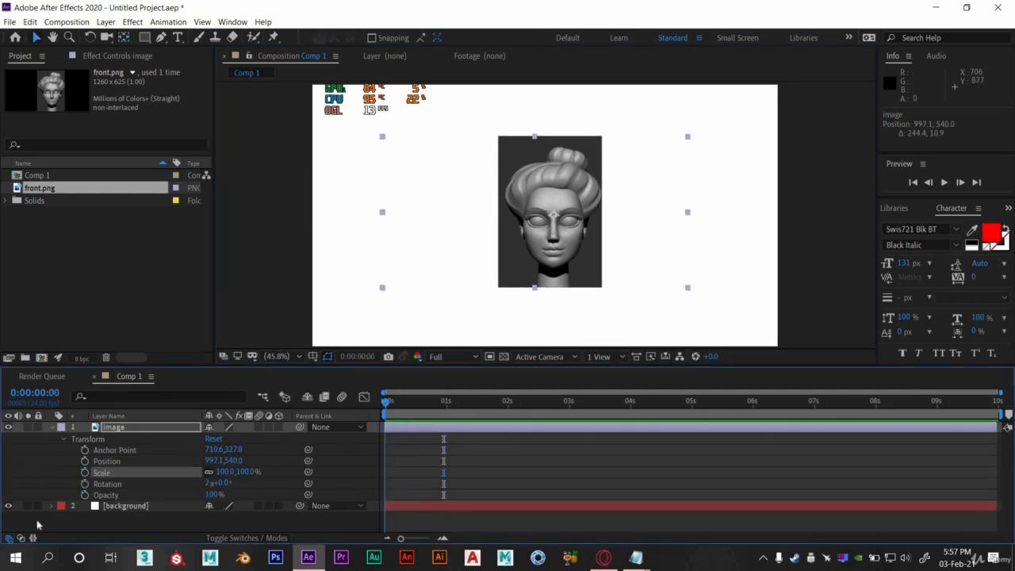
left_click(447, 404)
left_click_drag(448, 403, 445, 403)
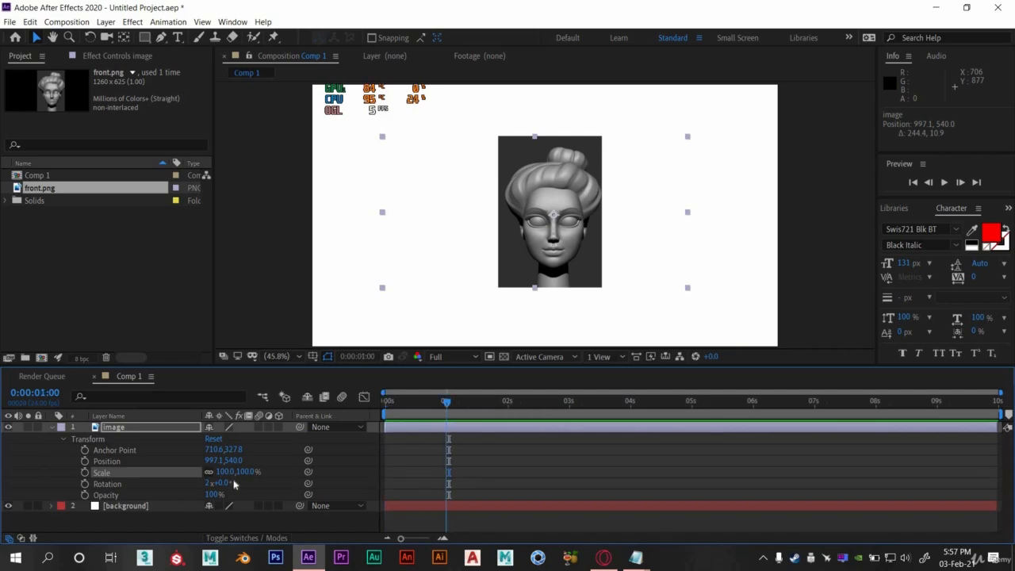
Step: Keyframe the image layer's Opacity at 100% at 0:00:01:00 and at 0% at 0:00:02:00
left_click(85, 494)
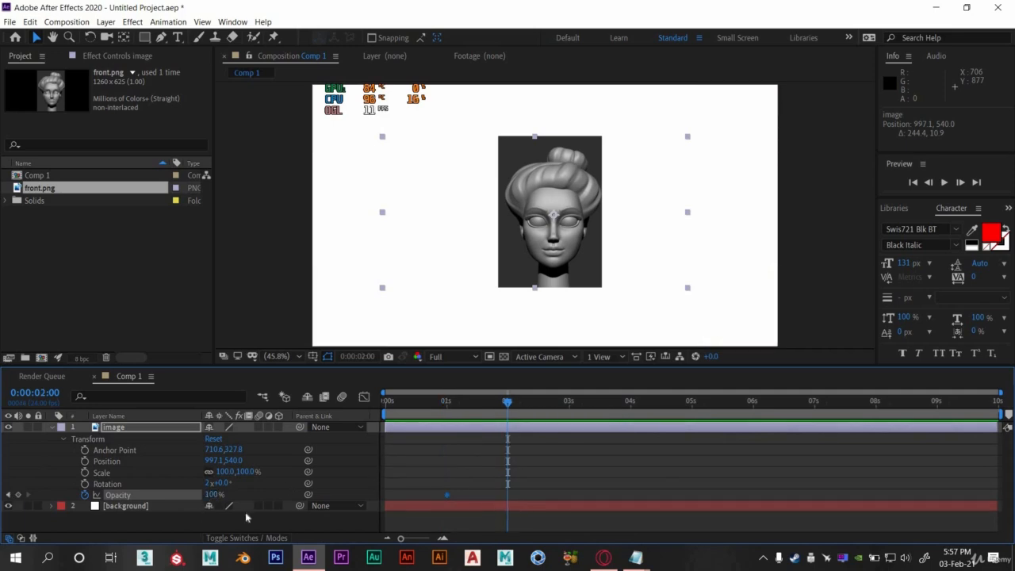
left_click(214, 494)
type("0")
key("Return")
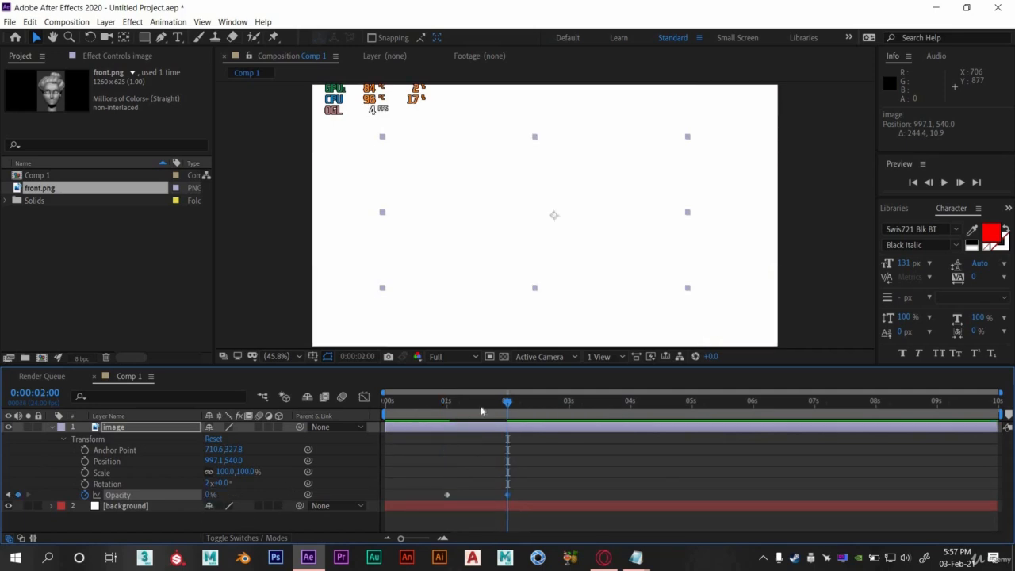
Step: Preview the image's fade-out from 0:00:00:21 and scrub between the two Opacity keyframes
left_click(439, 410)
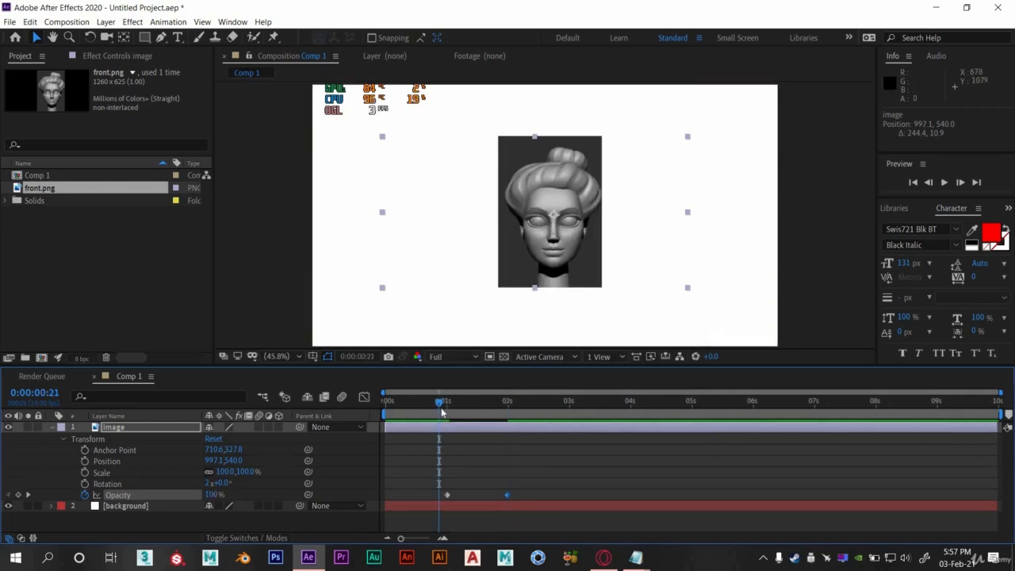
key("space")
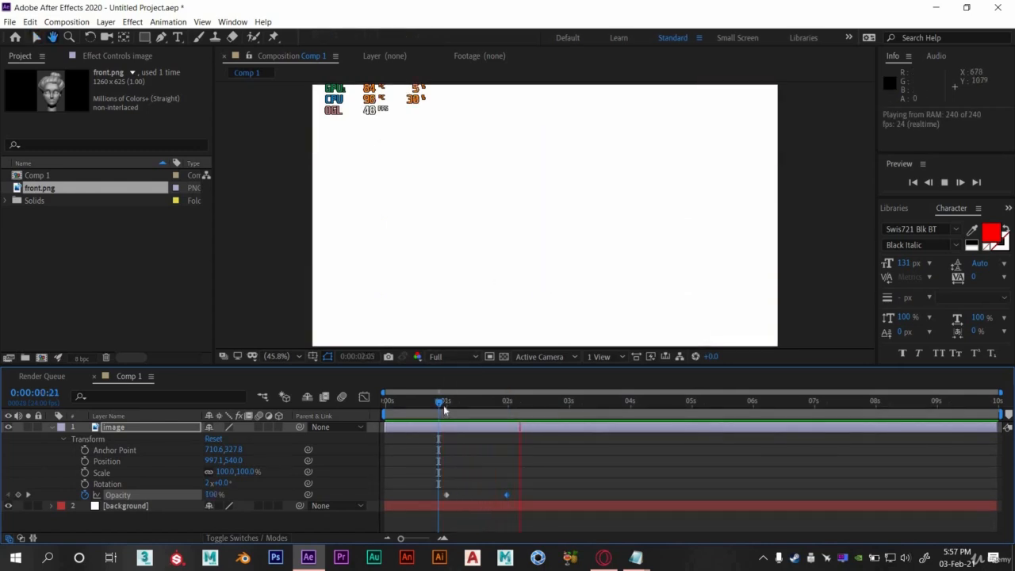
left_click(443, 405)
left_click(510, 405)
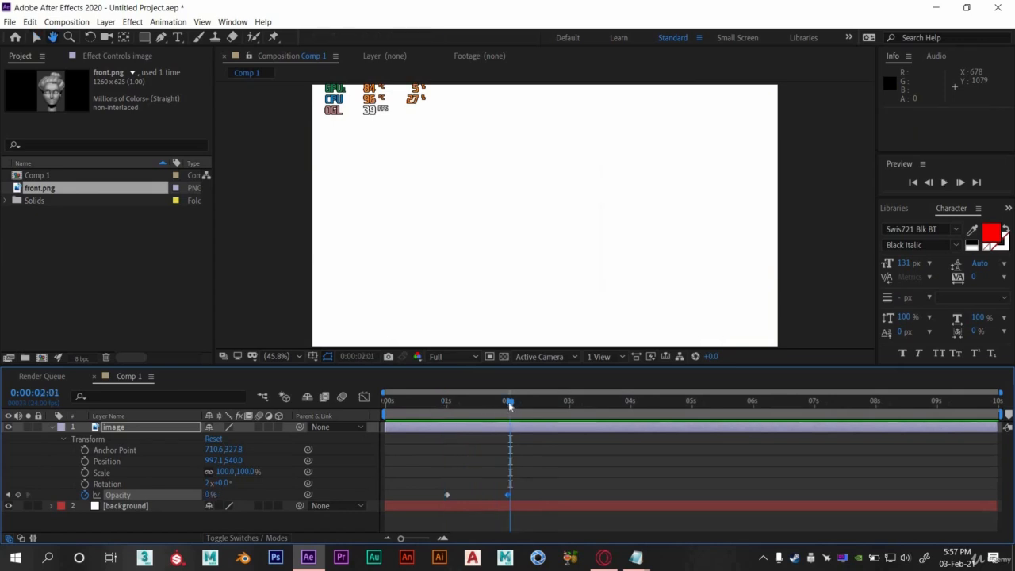
left_click_drag(446, 409, 509, 406)
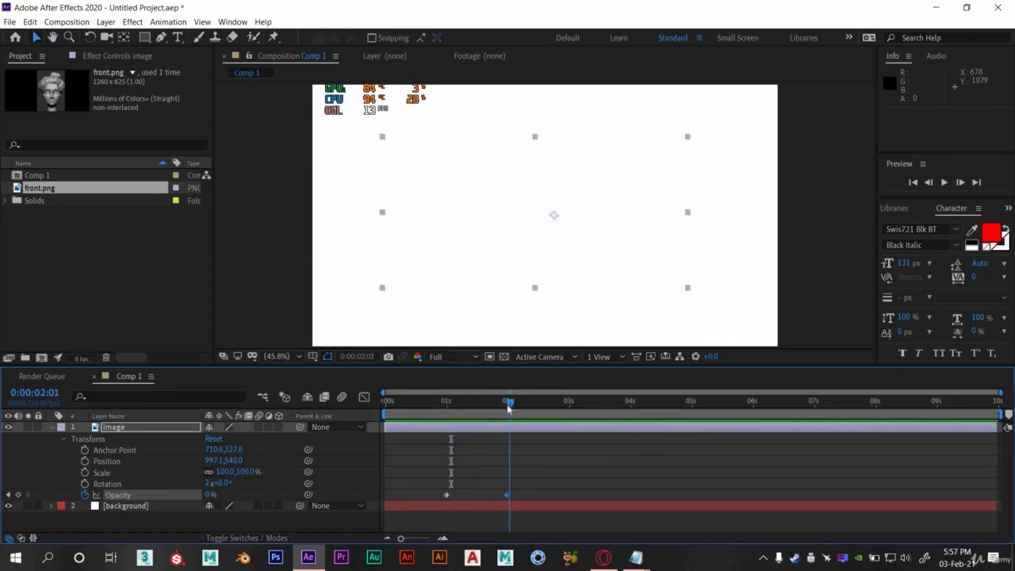
Step: Add a third Opacity keyframe of 100% at 0:00:03:00 on the image layer
left_click(566, 409)
left_click(570, 409)
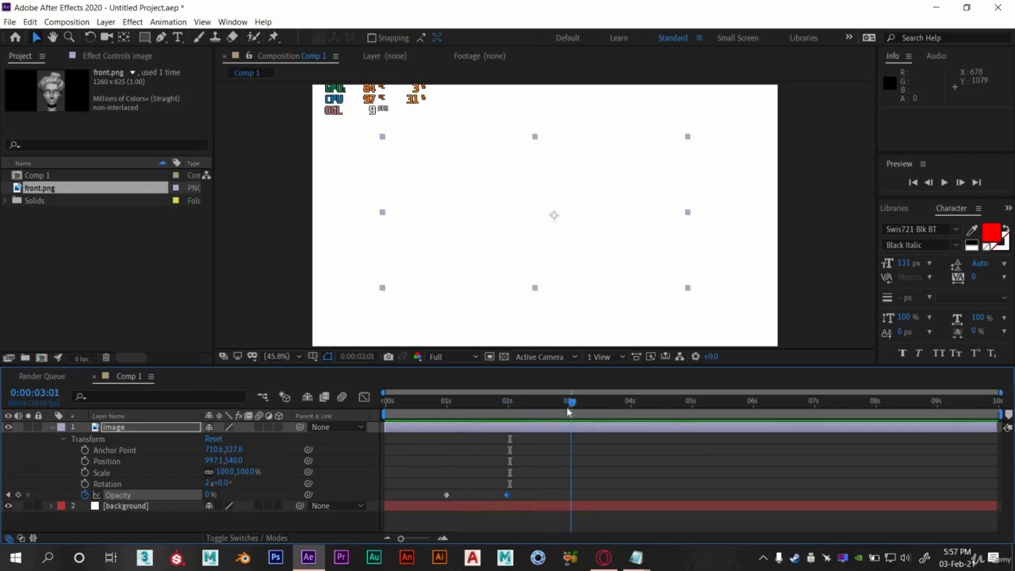
left_click(210, 495)
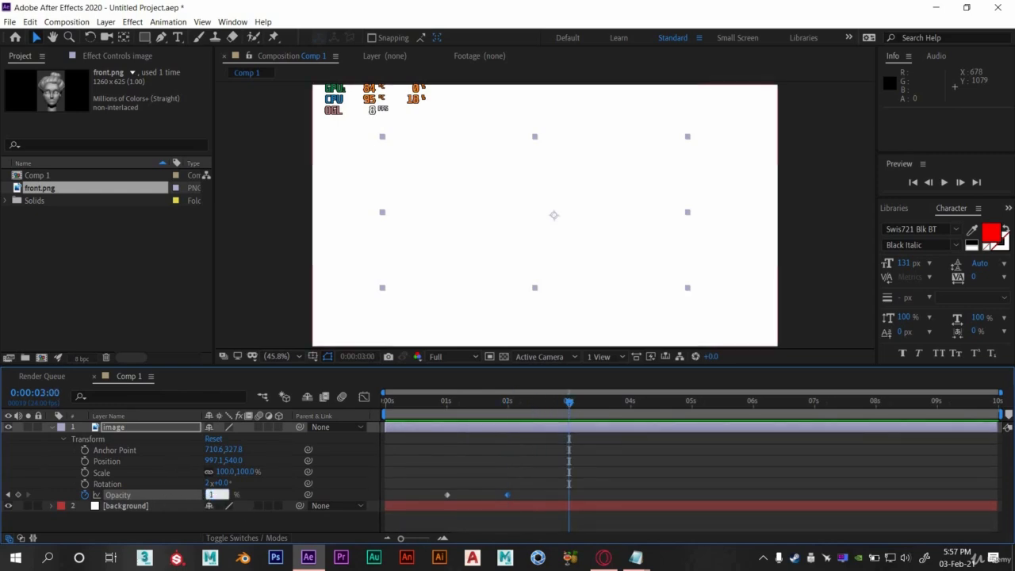
key("Return")
Step: Play back the image's fade-out and fade-in several times, starting shortly before the first Opacity keyframe
key("space")
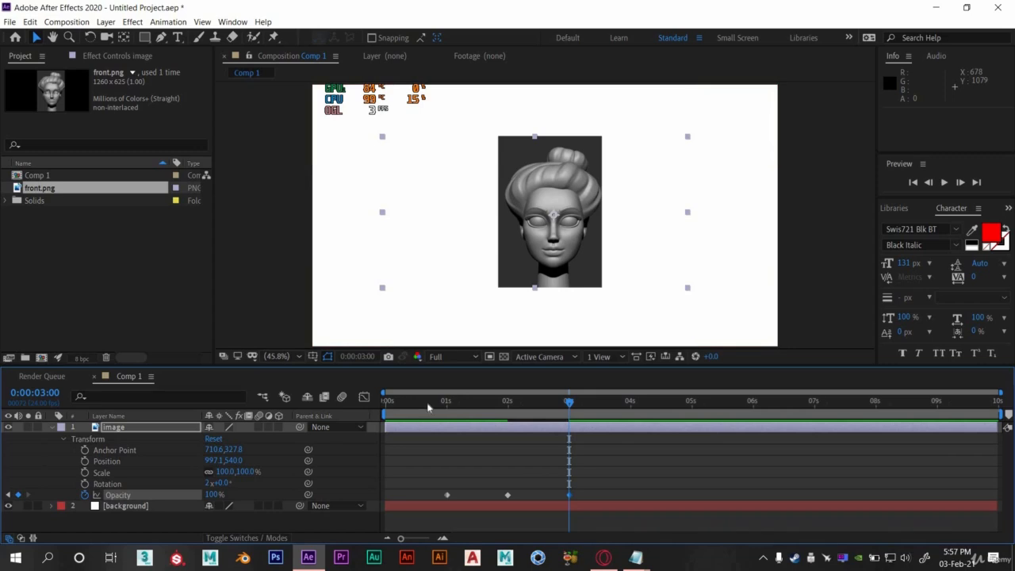
key("space")
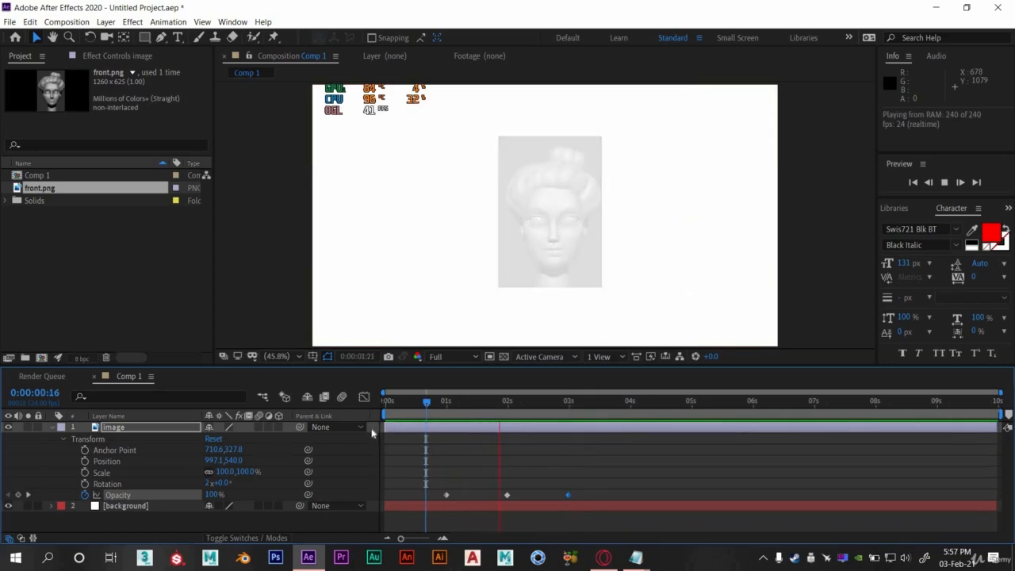
left_click(433, 402)
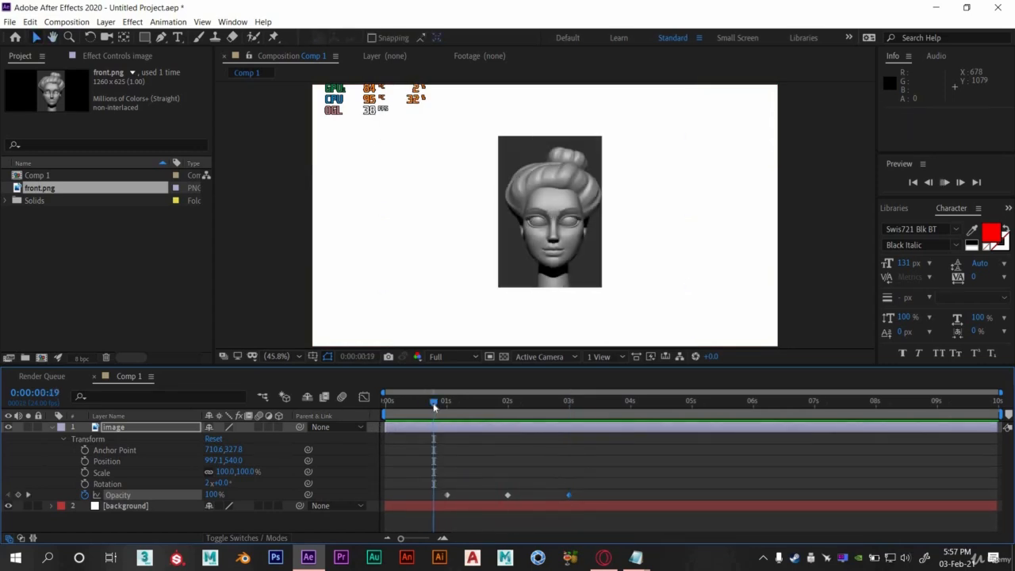
key("space")
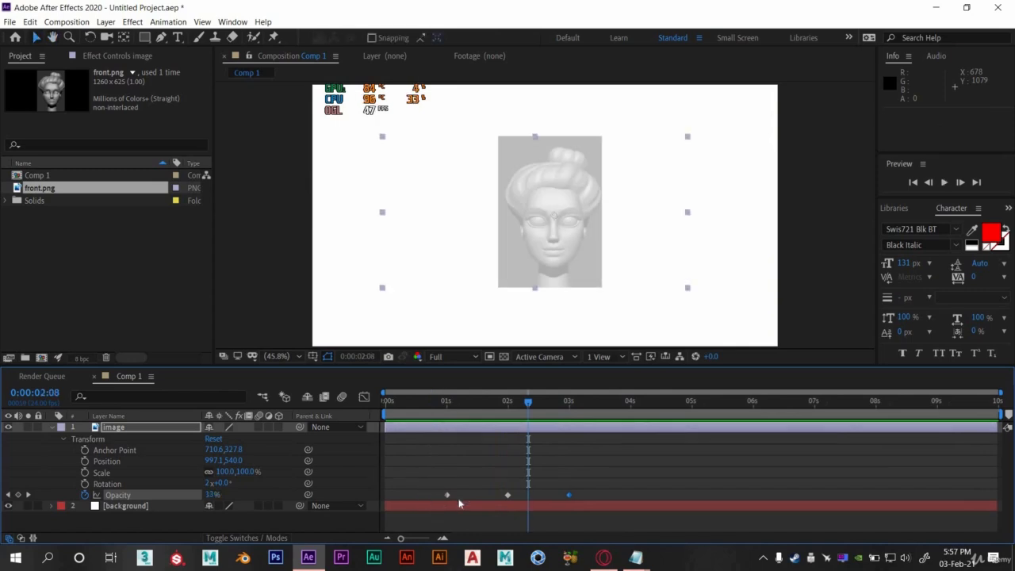
left_click(441, 404)
key("space")
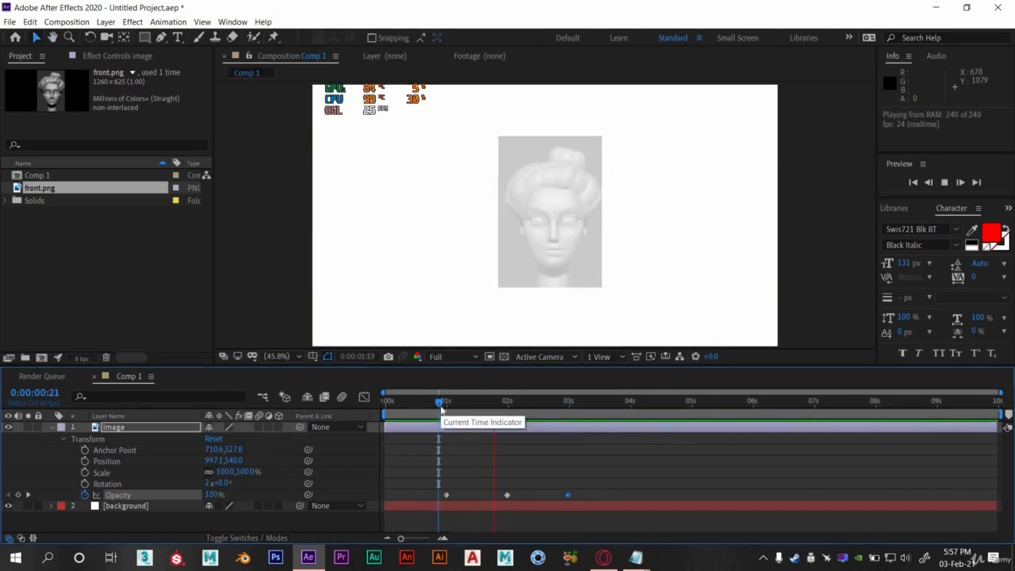
key("space")
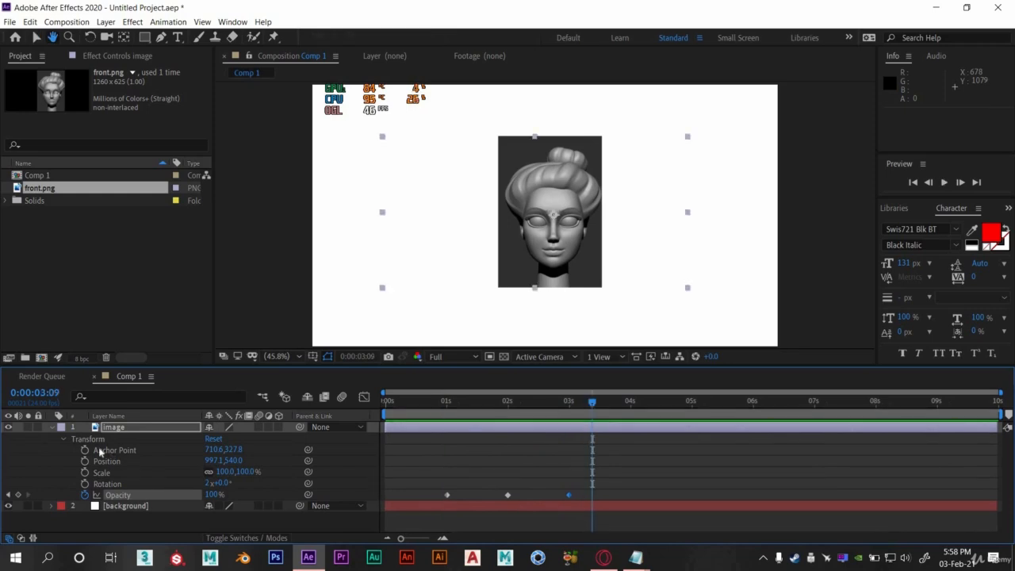
Step: Remove all Opacity keyframes from the image layer, then return to 0:00:00:00 and collapse the layer's properties
left_click(85, 495)
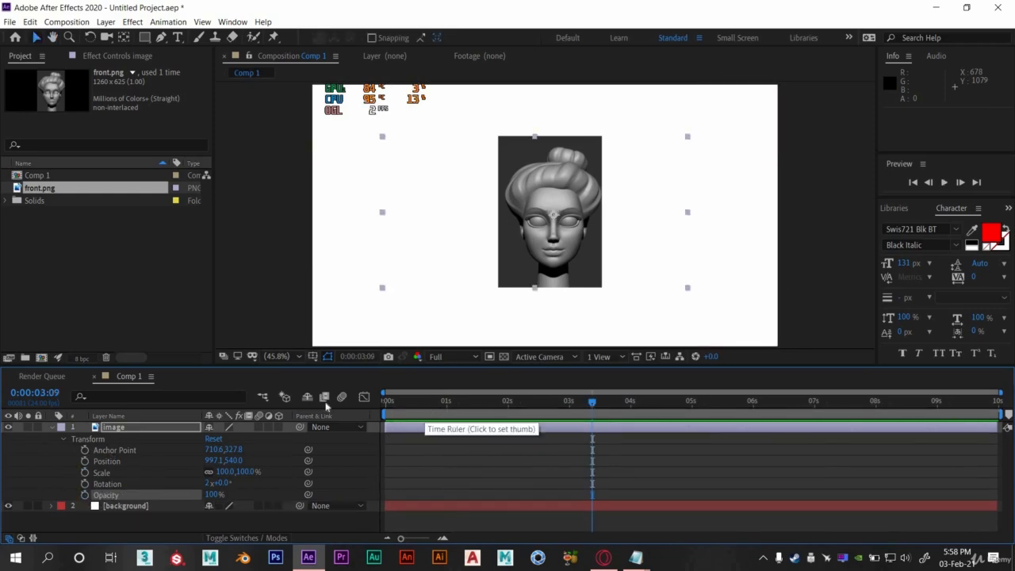
key("Home")
left_click(49, 428)
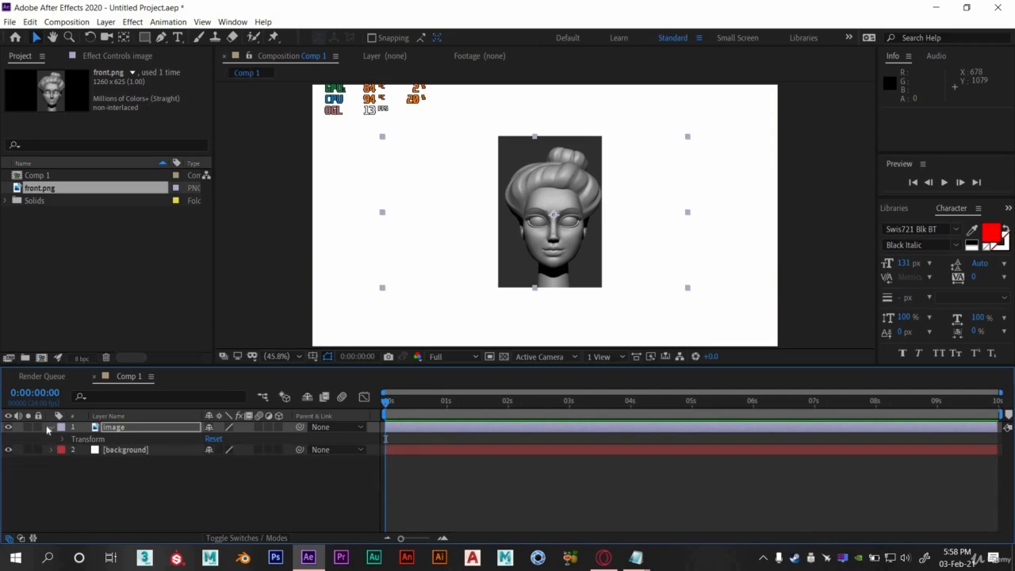
left_click(50, 428)
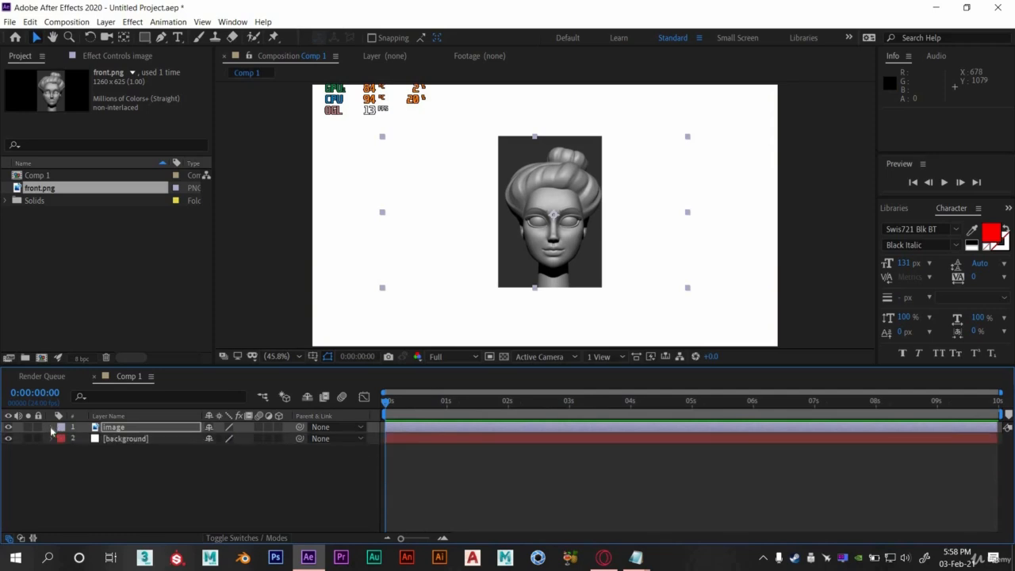
Step: Reveal only the image layer's Scale property and then only its Position property, hiding each one again
left_click(116, 428)
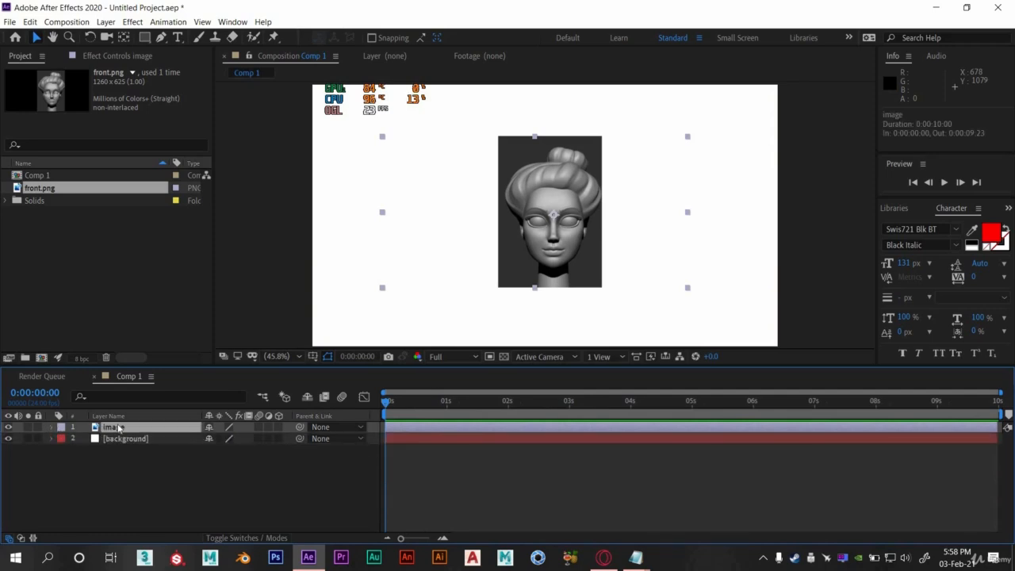
key("s")
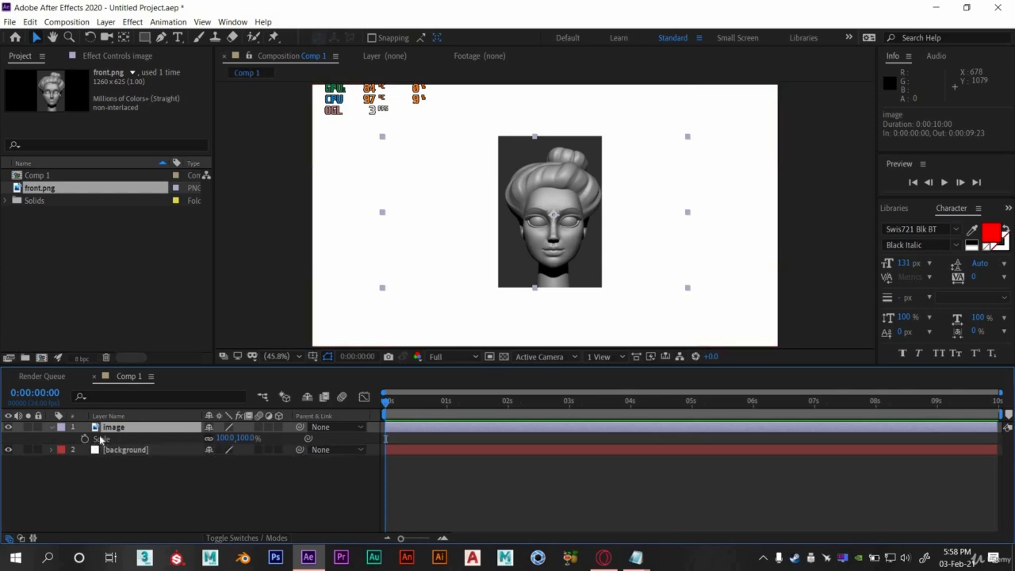
key("s")
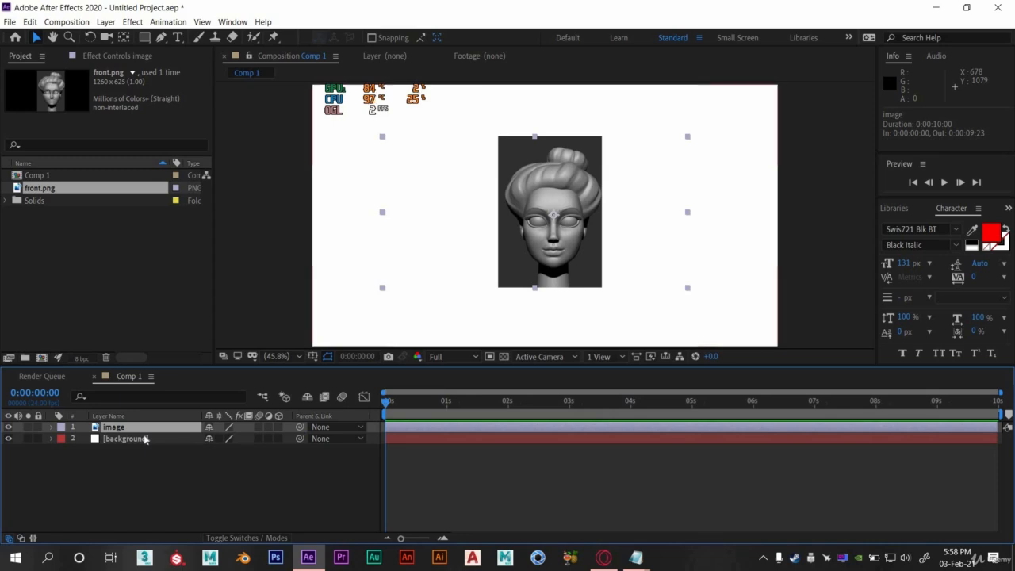
key("p")
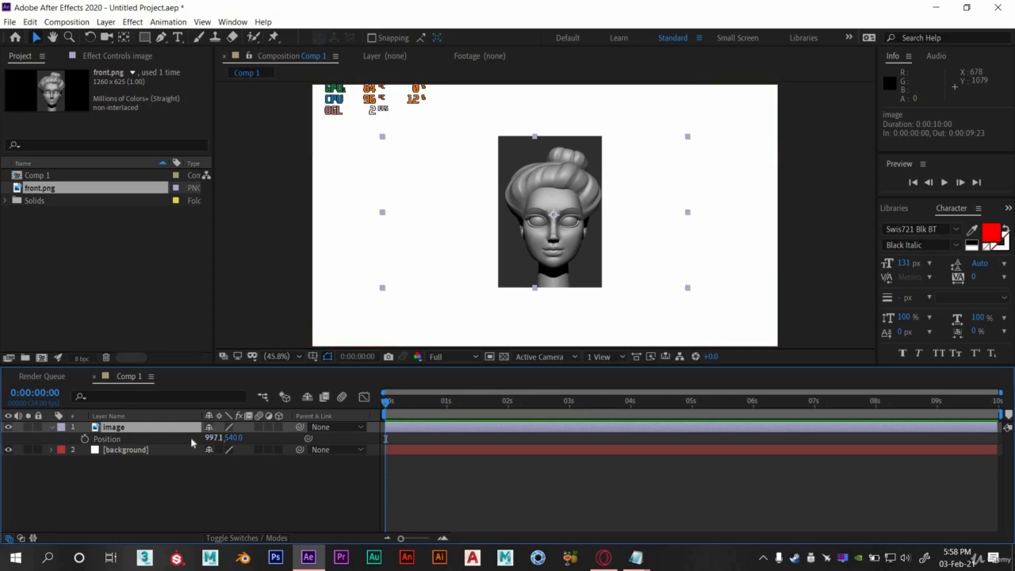
key("p")
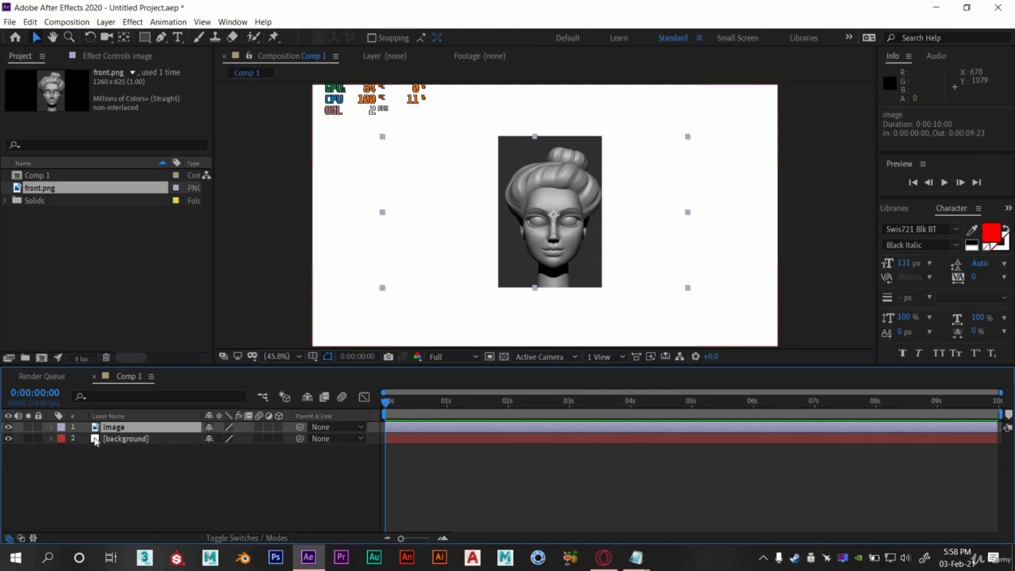
Step: Reveal only the image layer's Opacity property, hide it again, and leave the current time at 0:00:00:00
left_click(95, 441)
left_click(162, 428)
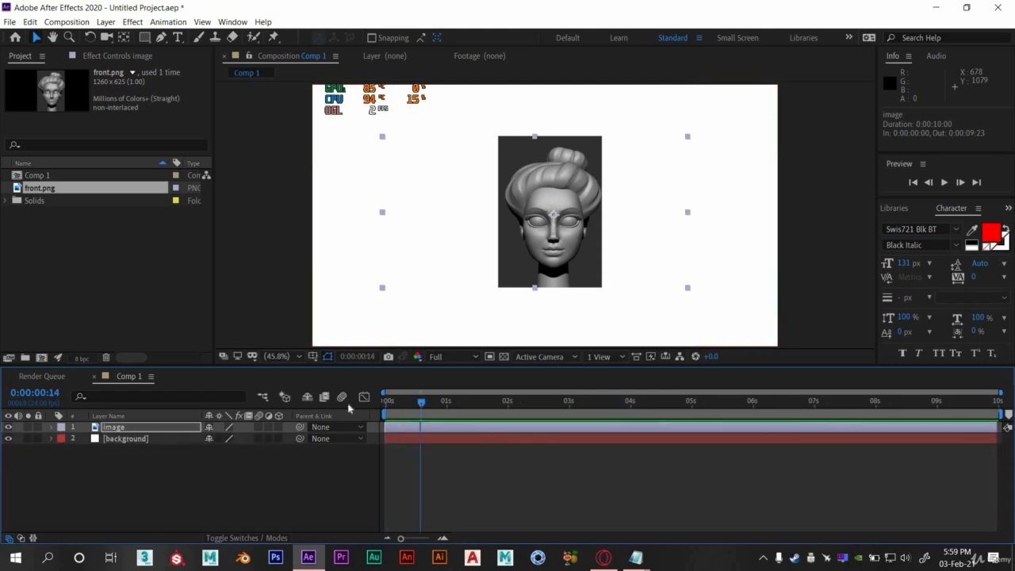
left_click(164, 430)
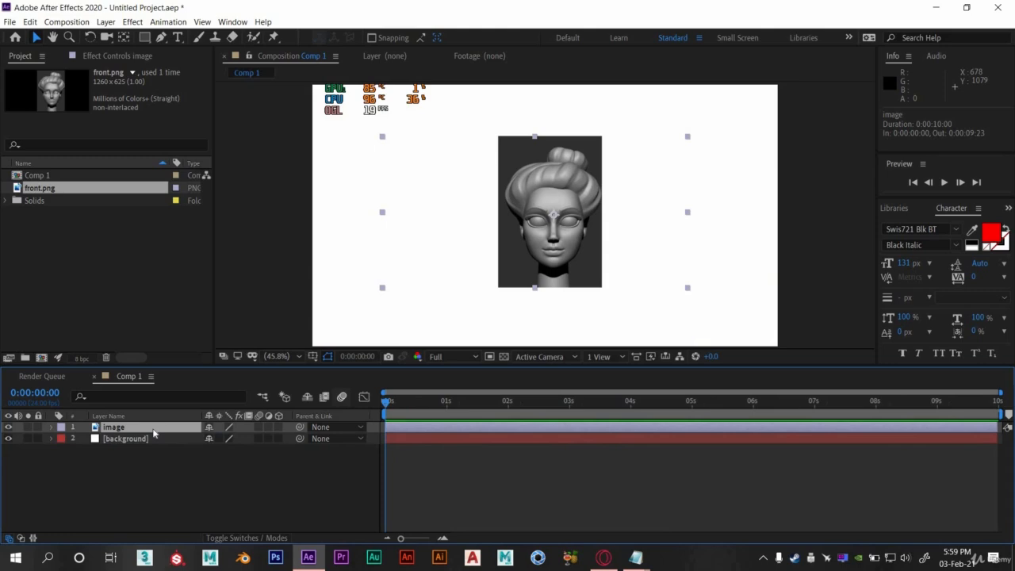
key("t")
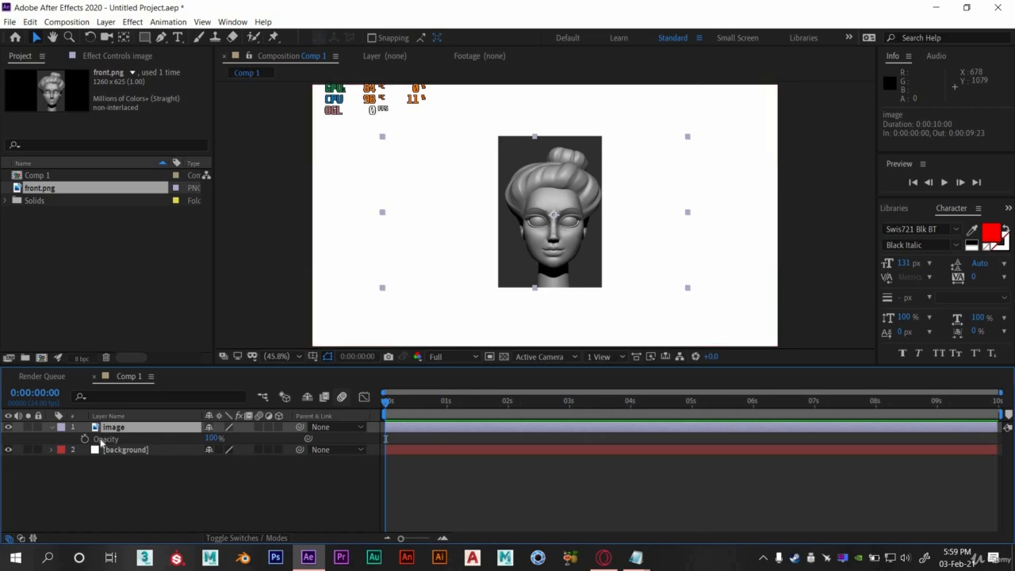
key("t")
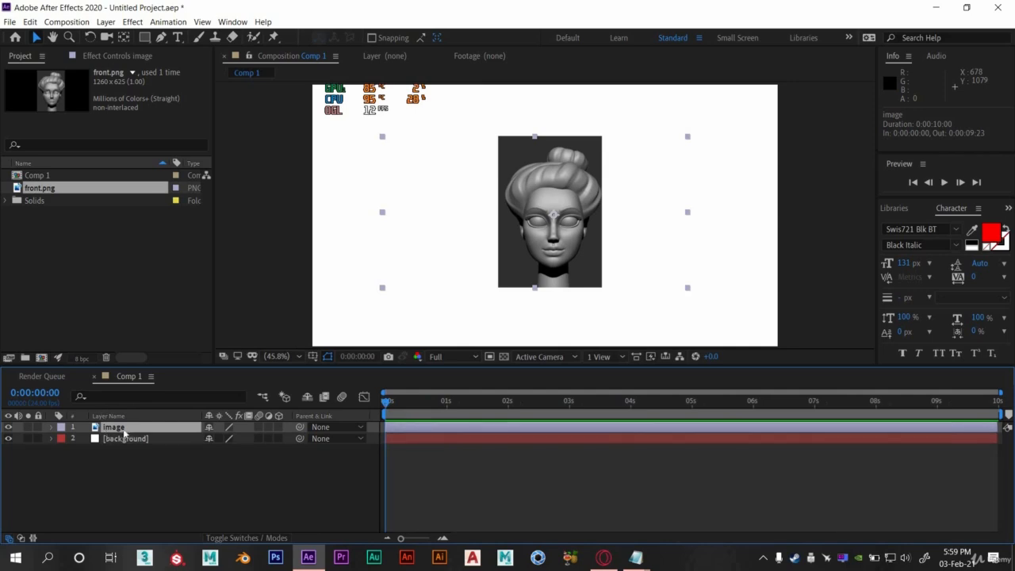
left_click(431, 403)
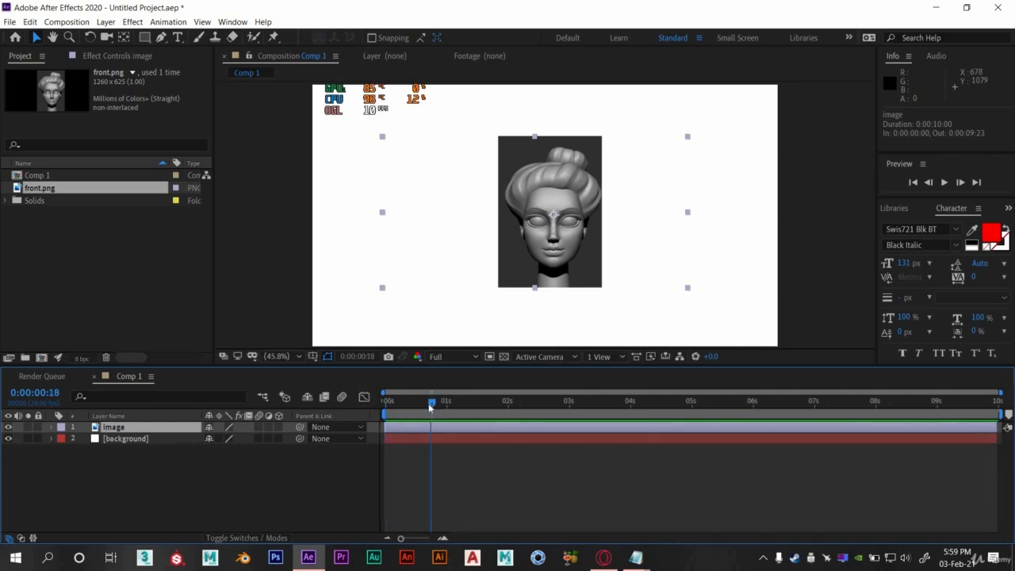
left_click(382, 403)
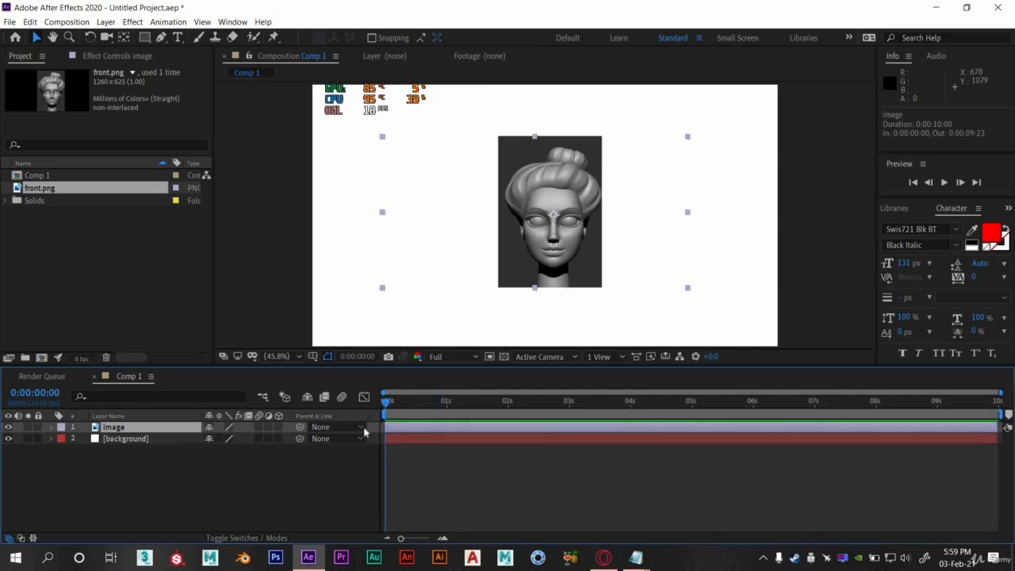